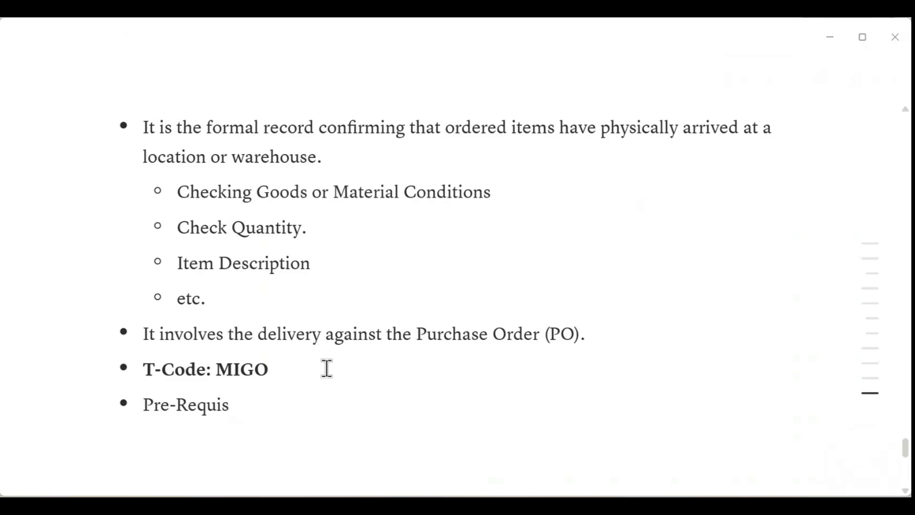
# Complete the last bullet as "Pre-Requisite:" and start a nested bullet beneath it.
pyautogui.write('ite:')
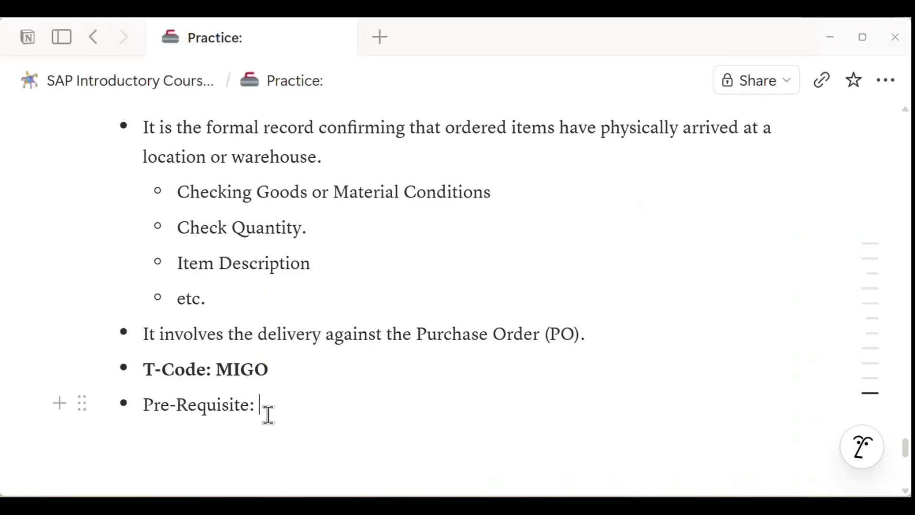
pyautogui.press('Return')
pyautogui.press('Tab')
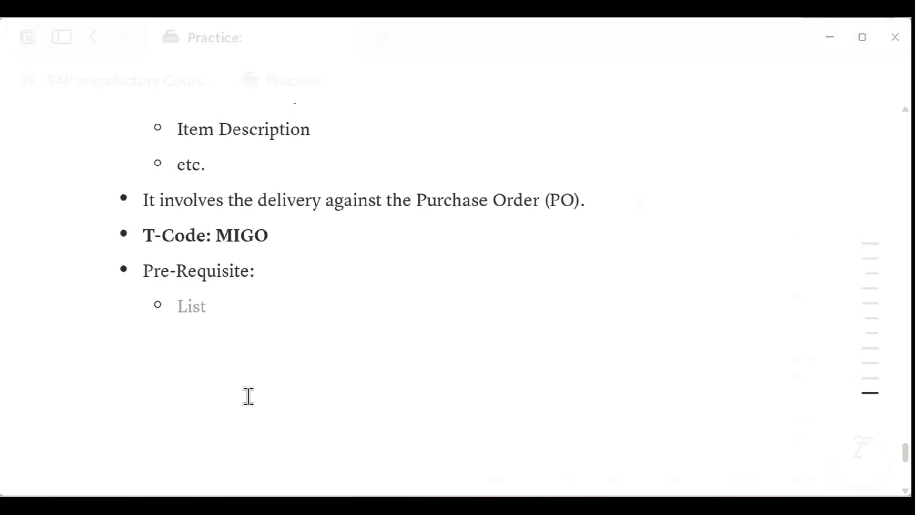
# Copy the Purchase Order line from above the Goods Receipt (GR) heading into the empty nested bullet under Pre-Requisite.
pyautogui.scroll(8, 201, 312)
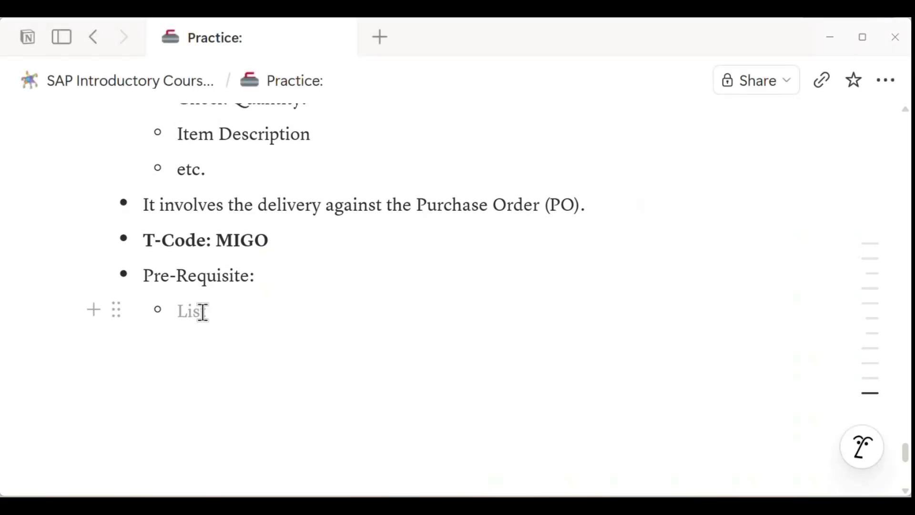
pyautogui.moveTo(111, 183); pyautogui.dragTo(374, 183)
pyautogui.hotkey('ctrl', 'c')
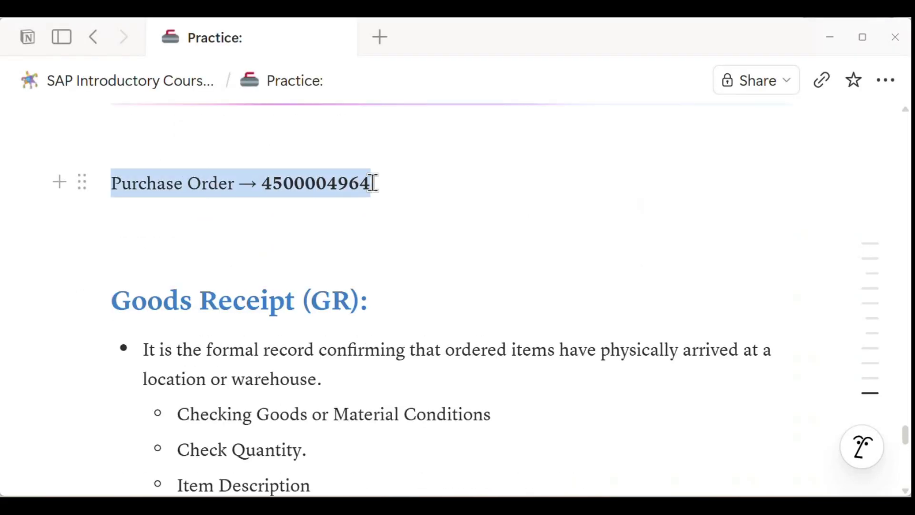
pyautogui.scroll(-6, 273, 225)
pyautogui.click(223, 377)
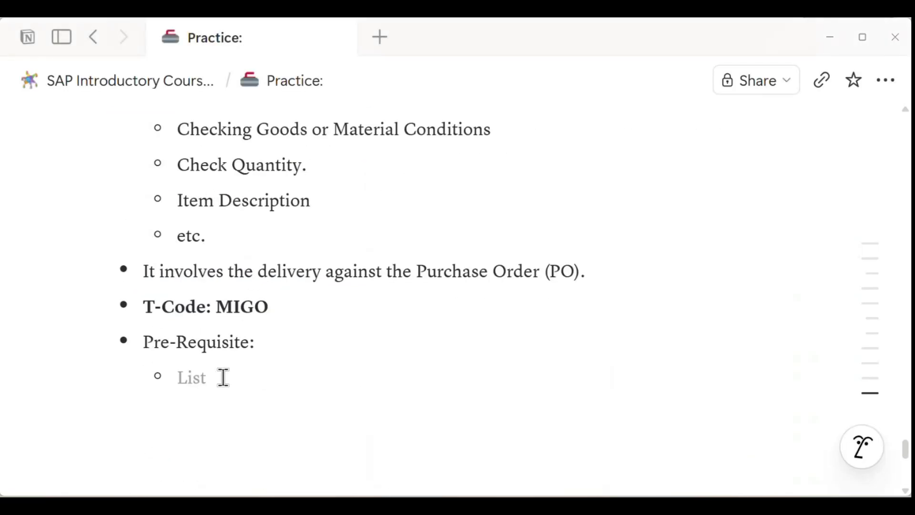
pyautogui.hotkey('ctrl', 'v')
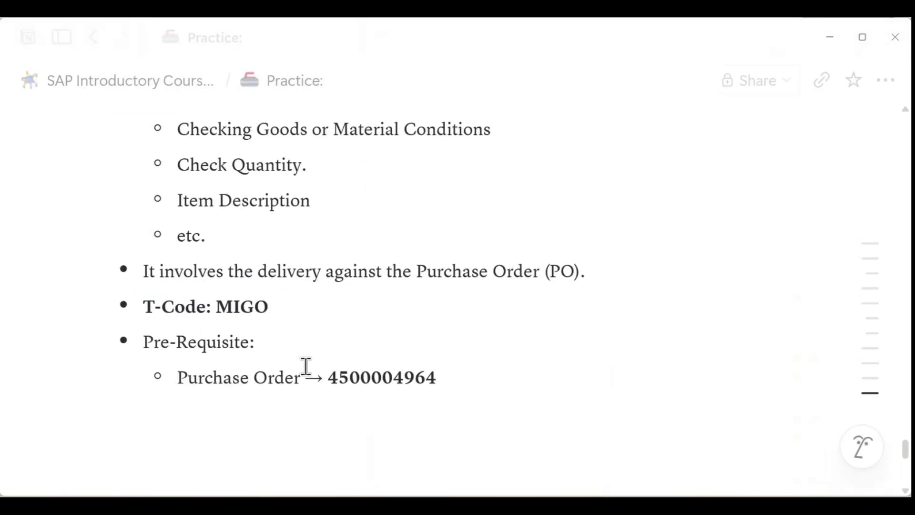
# Switch to the SAP Easy Access window and start the goods receipt transaction with /nMIGO.
pyautogui.scroll(2, 306, 366)
pyautogui.scroll(1, 306, 366)
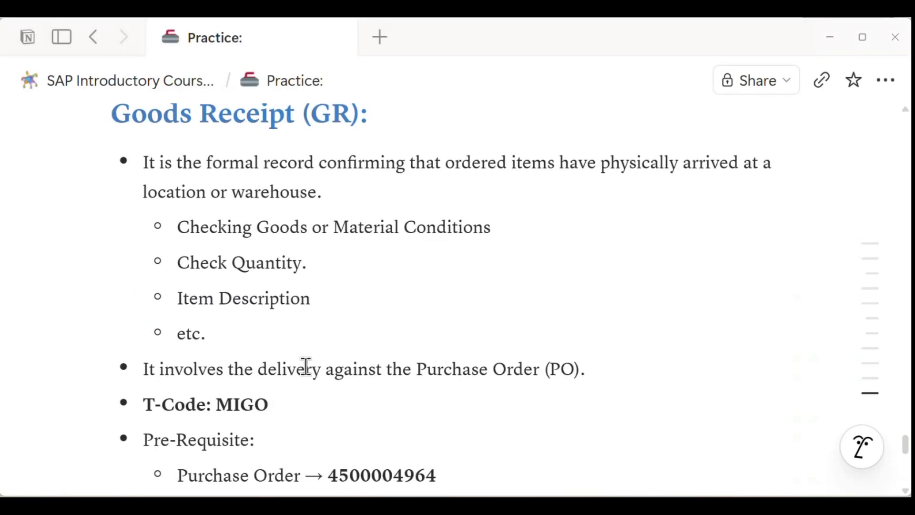
pyautogui.moveTo(476, 495)
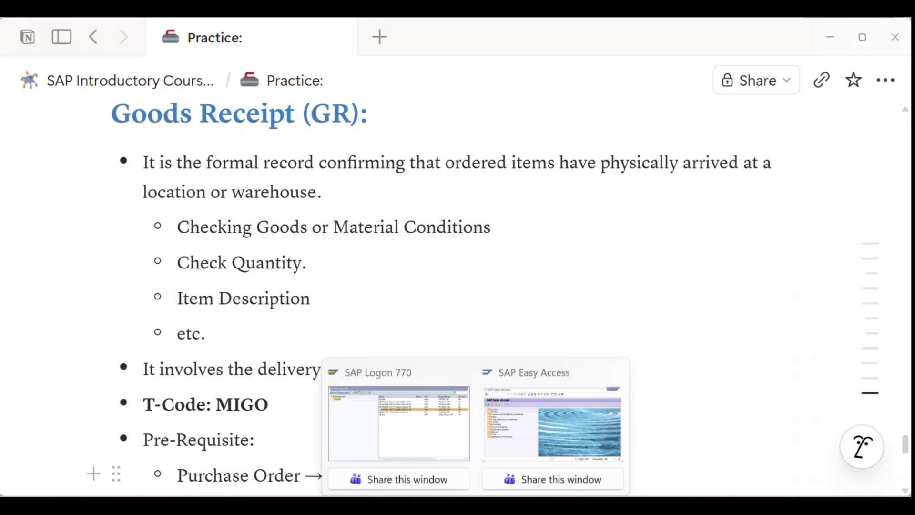
pyautogui.click(488, 450)
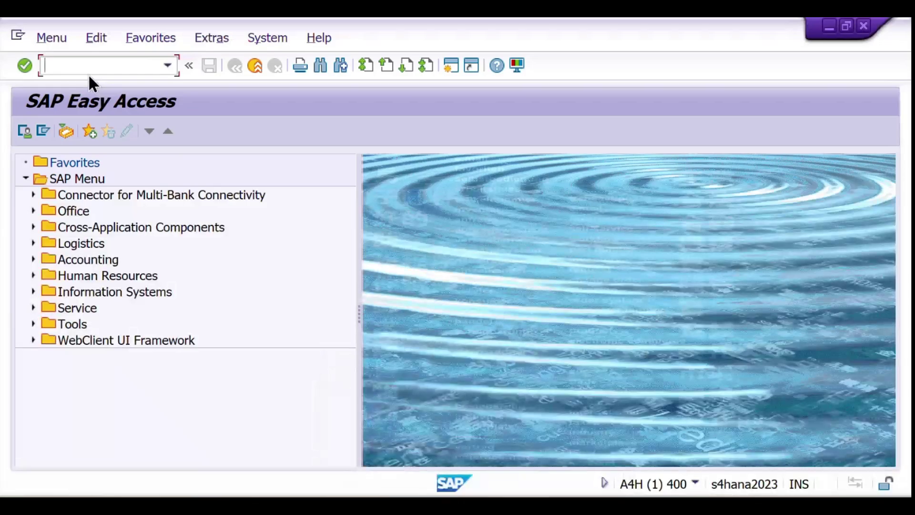
pyautogui.write('/nMIGO')
pyautogui.press('Return')
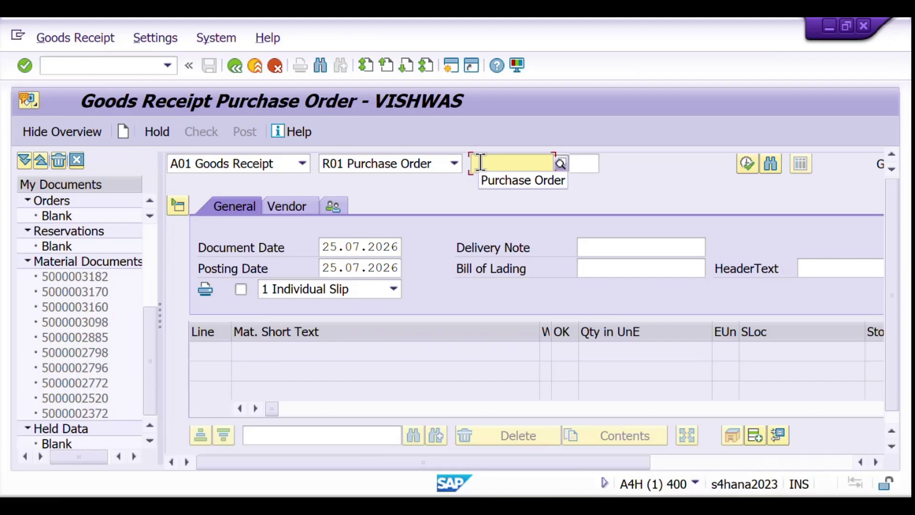
# Copy the purchase order number from the Notion notes into the SAP goods receipt's Purchase Order field and load the order.
pyautogui.hotkey('alt', 'Tab')
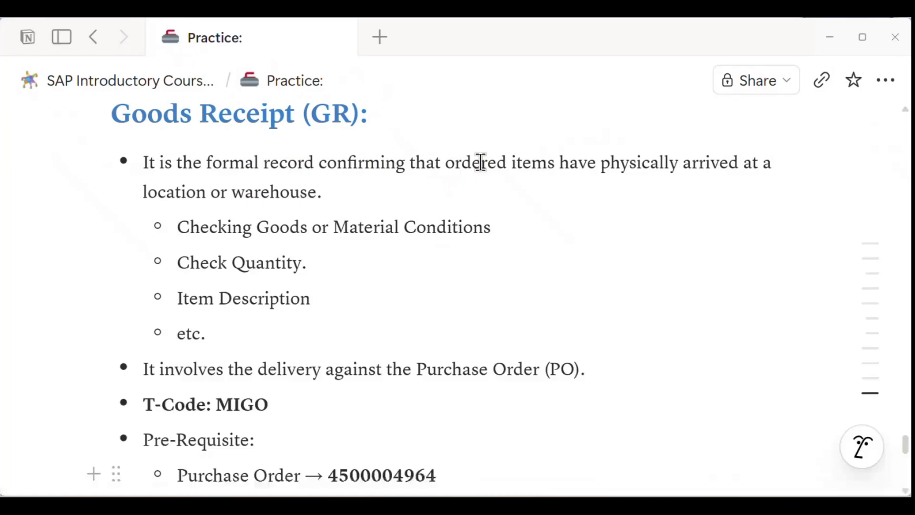
pyautogui.doubleClick(331, 476)
pyautogui.hotkey('ctrl', 'c')
pyautogui.scroll(-2, 409, 473)
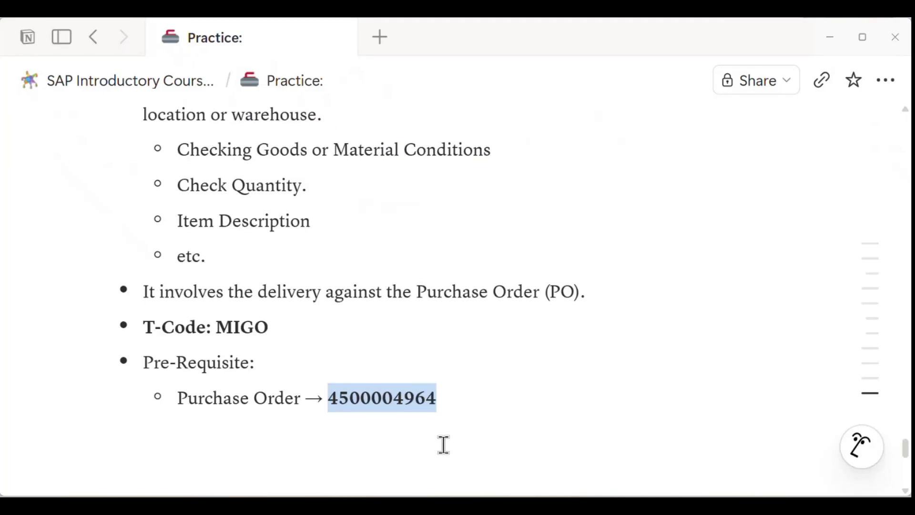
pyautogui.rightClick(443, 443)
pyautogui.hotkey('alt', 'Tab')
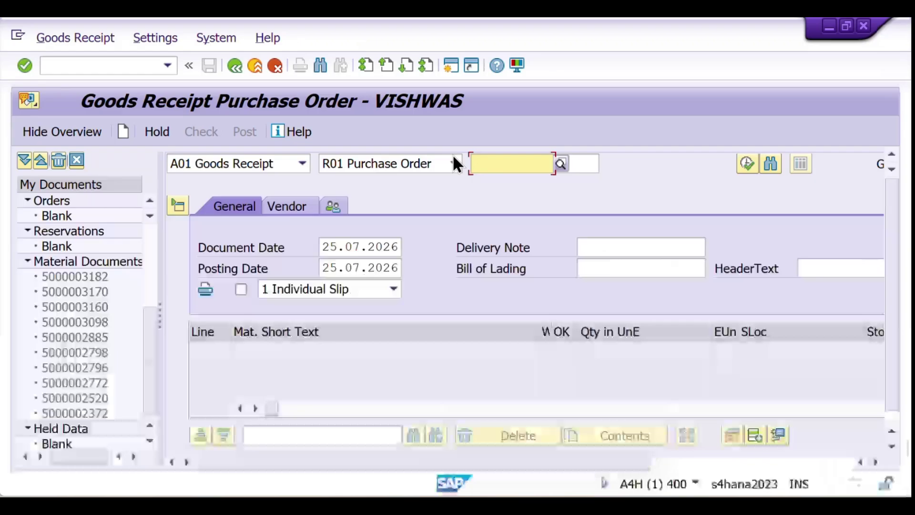
pyautogui.click(486, 167)
pyautogui.hotkey('ctrl', 'v')
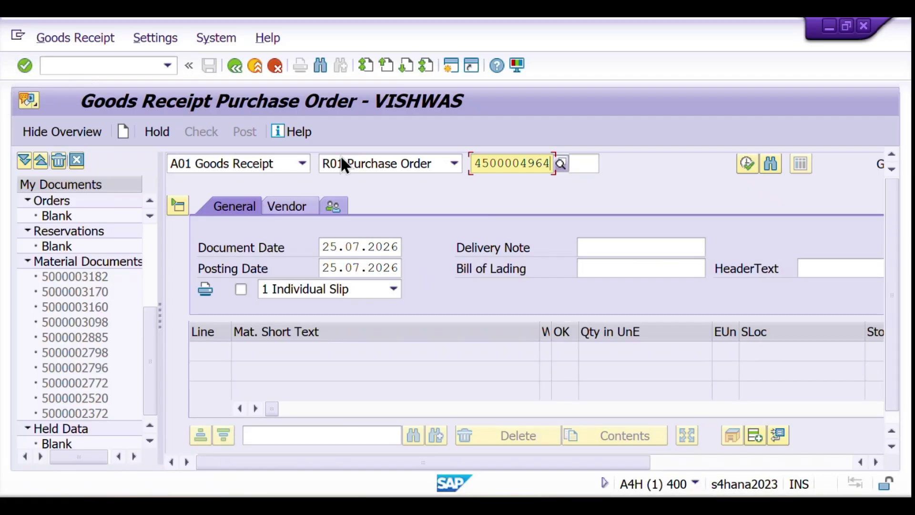
pyautogui.press('Return')
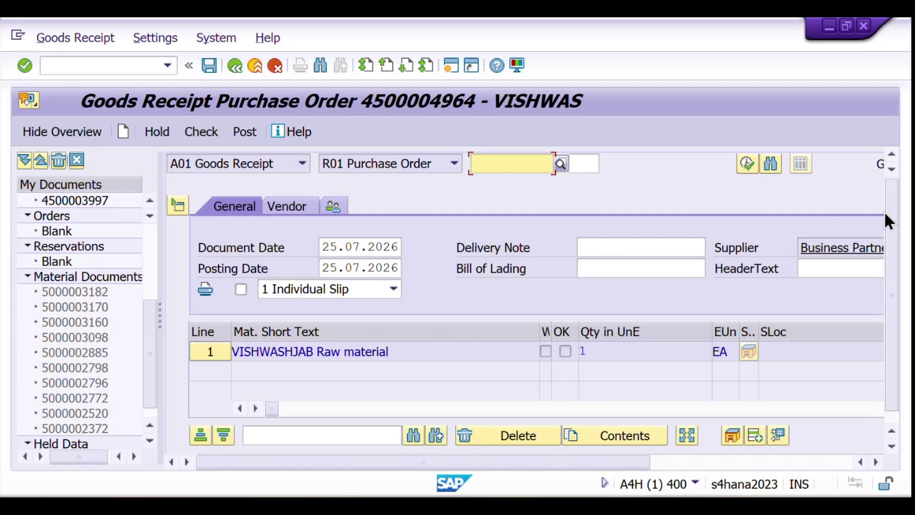
# Review the loaded material line, and collapse and reopen its detail data section.
pyautogui.moveTo(893, 236); pyautogui.dragTo(895, 258)
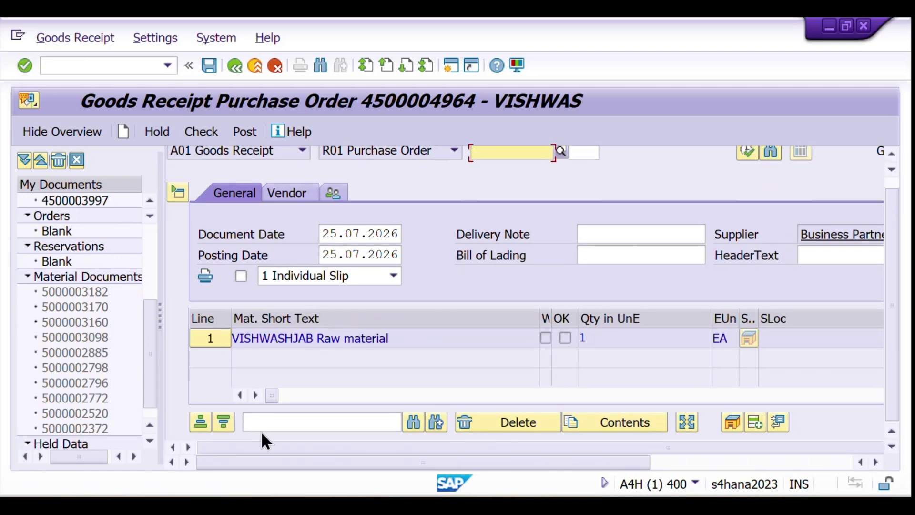
pyautogui.moveTo(269, 396); pyautogui.dragTo(277, 396)
pyautogui.moveTo(273, 394)
pyautogui.mouseDown()
pyautogui.moveTo(658, 403)
pyautogui.moveTo(270, 403)
pyautogui.mouseUp()
pyautogui.scroll(-5, 518, 350)
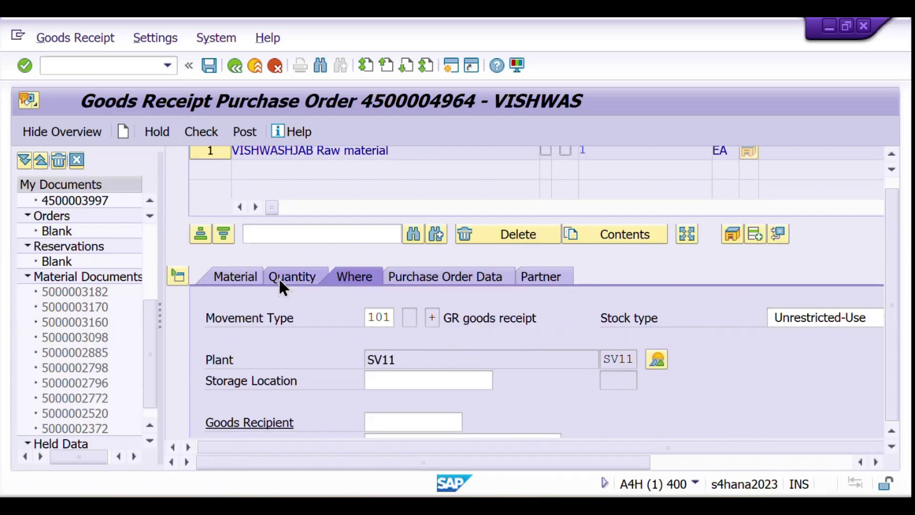
pyautogui.click(181, 277)
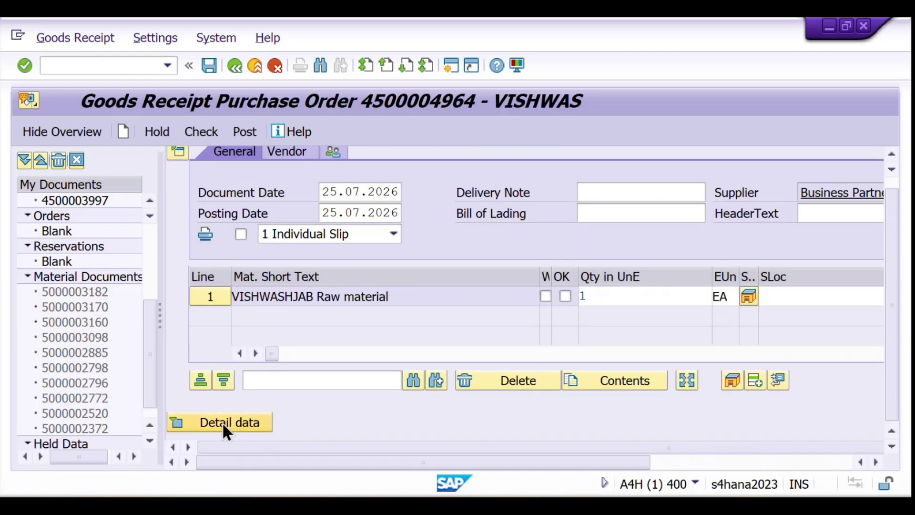
pyautogui.click(233, 421)
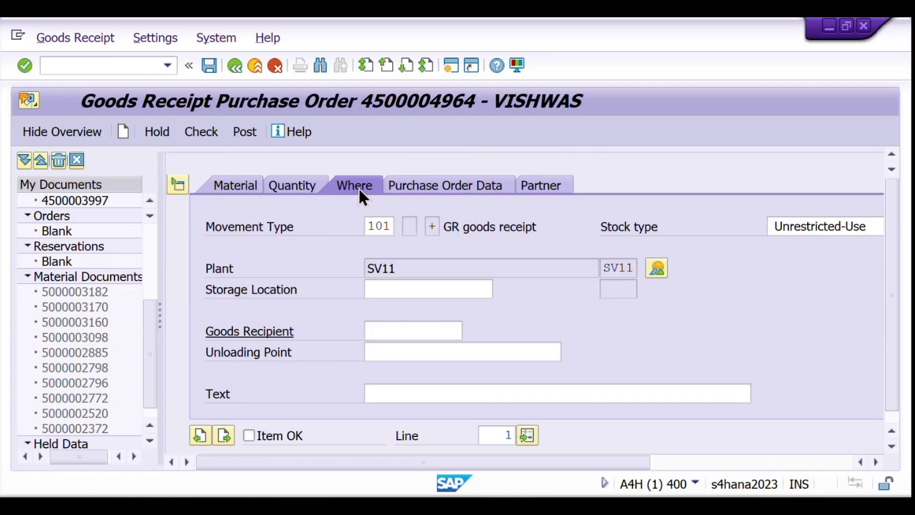
# Set the item's storage location to SL01 and mark the item as OK.
pyautogui.click(396, 294)
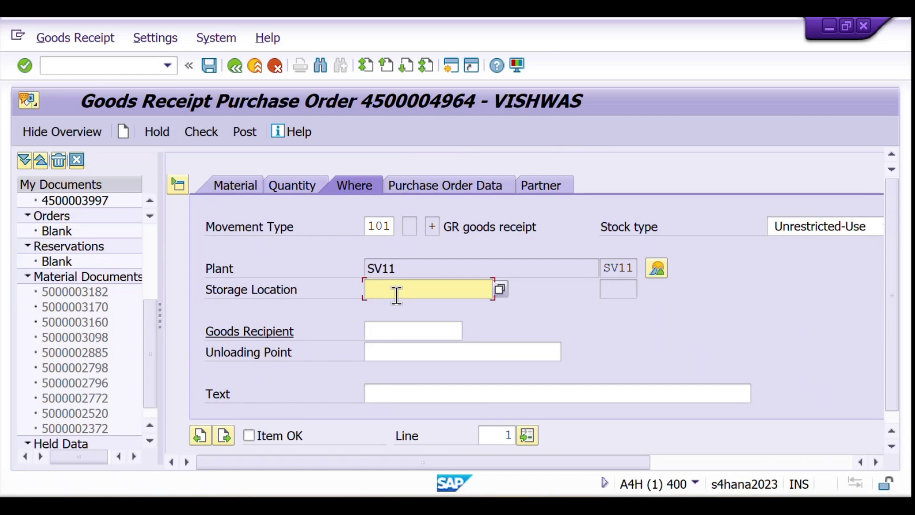
pyautogui.write('SL01')
pyautogui.moveTo(368, 292); pyautogui.dragTo(405, 293)
pyautogui.click(405, 293)
pyautogui.click(249, 435)
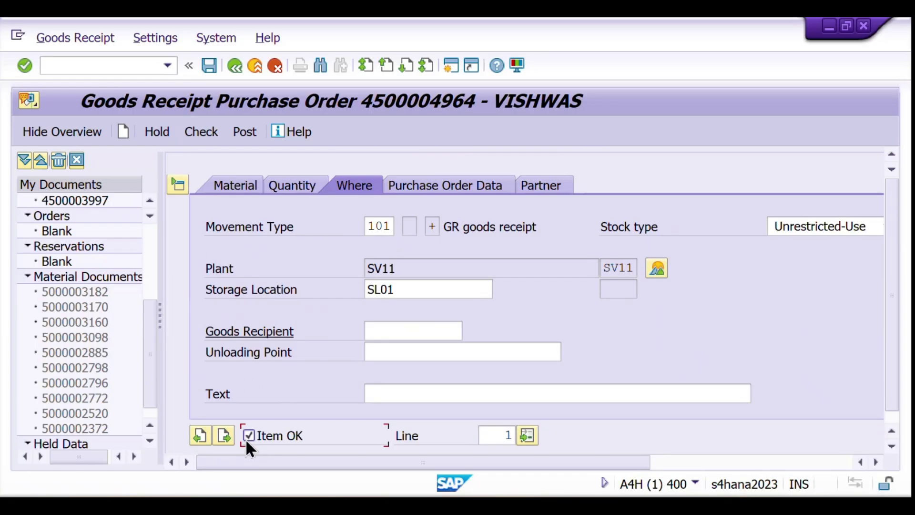
# Check the goods receipt document and post it.
pyautogui.click(195, 136)
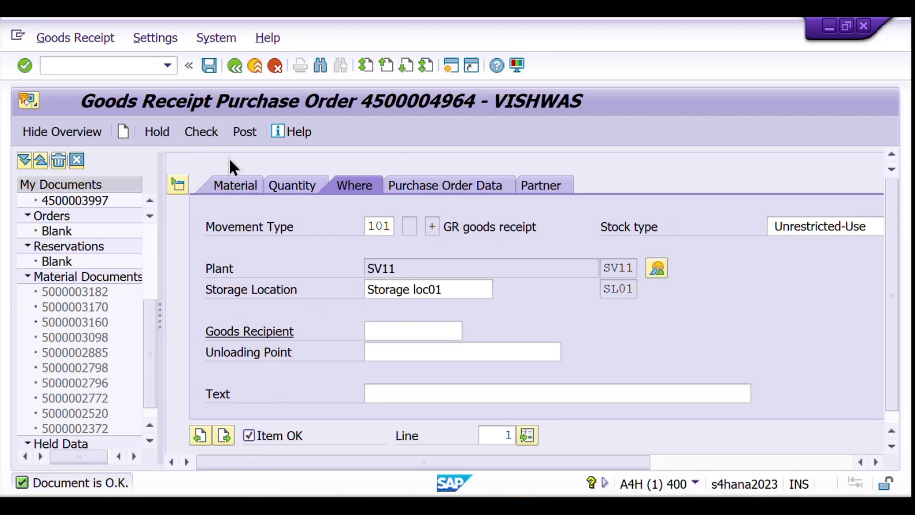
pyautogui.click(245, 130)
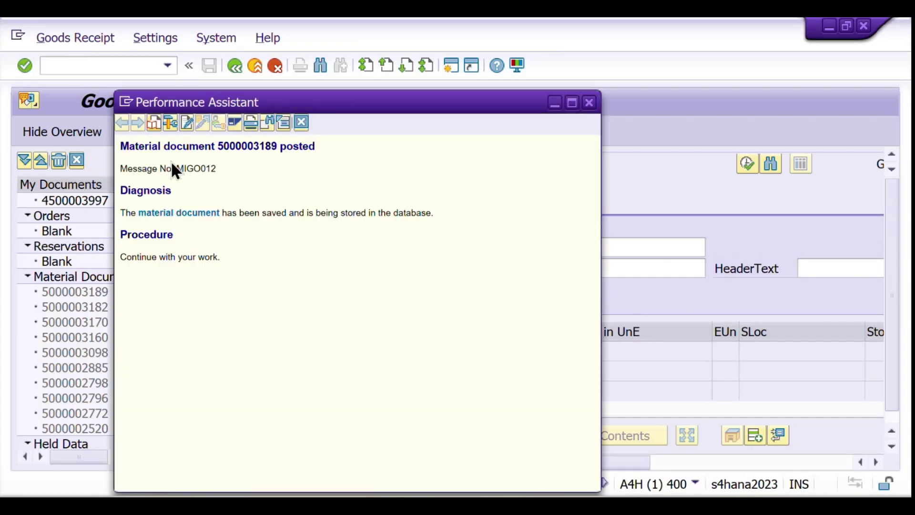
# Copy the material document posting message from SAP into the Notion notes, on the empty line below the Purchase Order bullet.
pyautogui.moveTo(123, 146); pyautogui.dragTo(328, 155)
pyautogui.hotkey('ctrl', 'c')
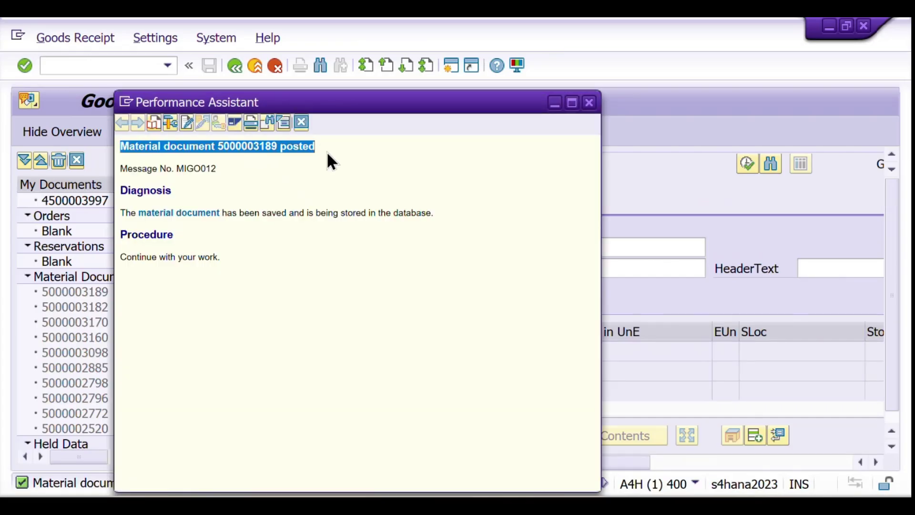
pyautogui.click(590, 103)
pyautogui.click(510, 395)
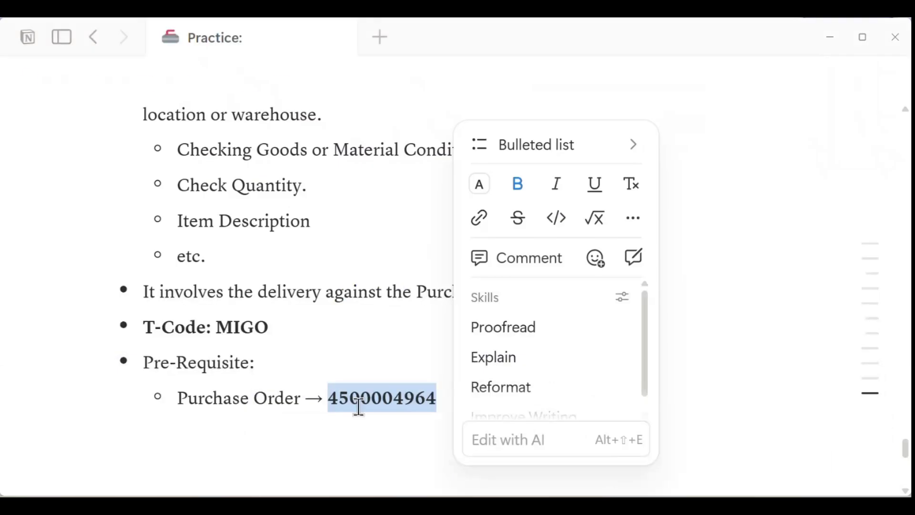
pyautogui.click(276, 443)
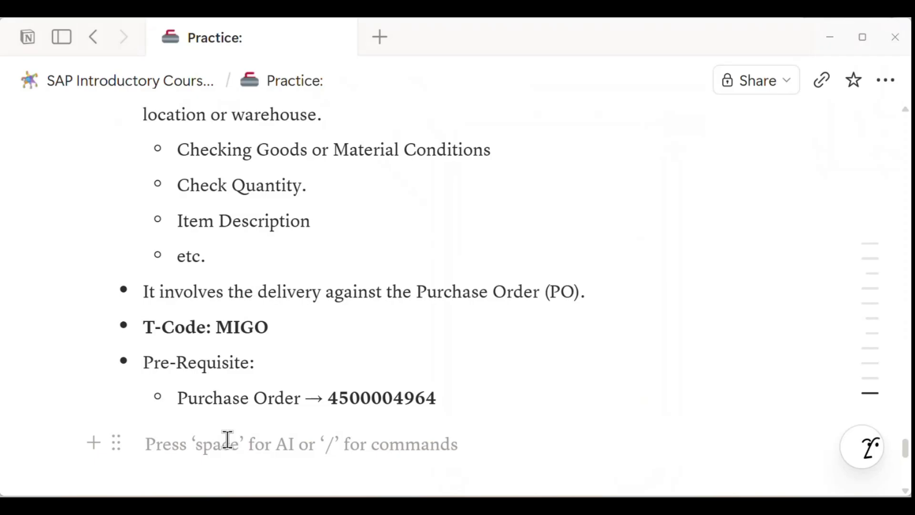
pyautogui.hotkey('ctrl', 'v')
pyautogui.scroll(-3, 309, 302)
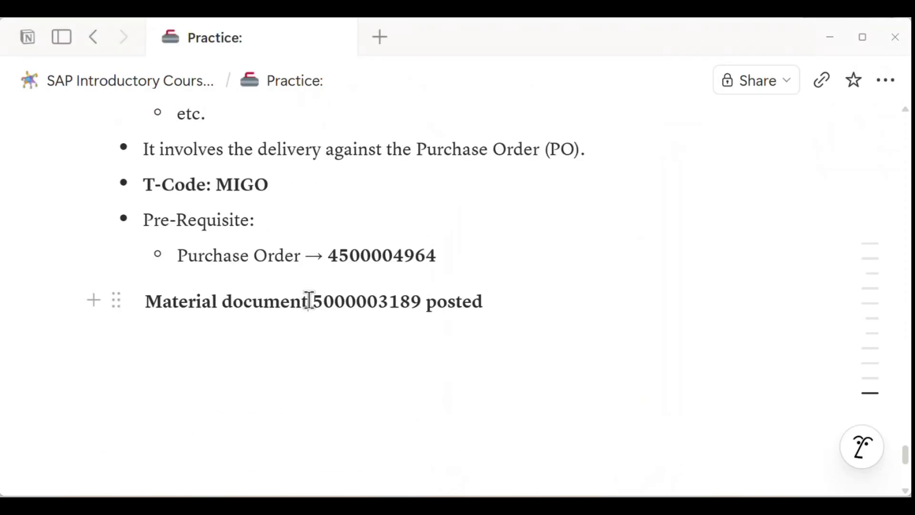
# Edit the pasted material document line, removing "posted" and inserting "(Goods Receipt)→" before the document number.
pyautogui.moveTo(419, 300); pyautogui.dragTo(503, 304)
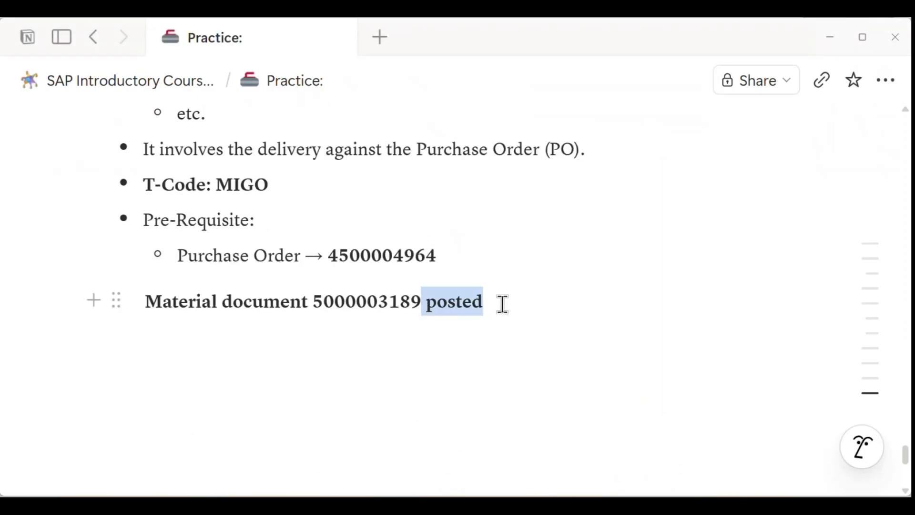
pyautogui.press('BackSpace')
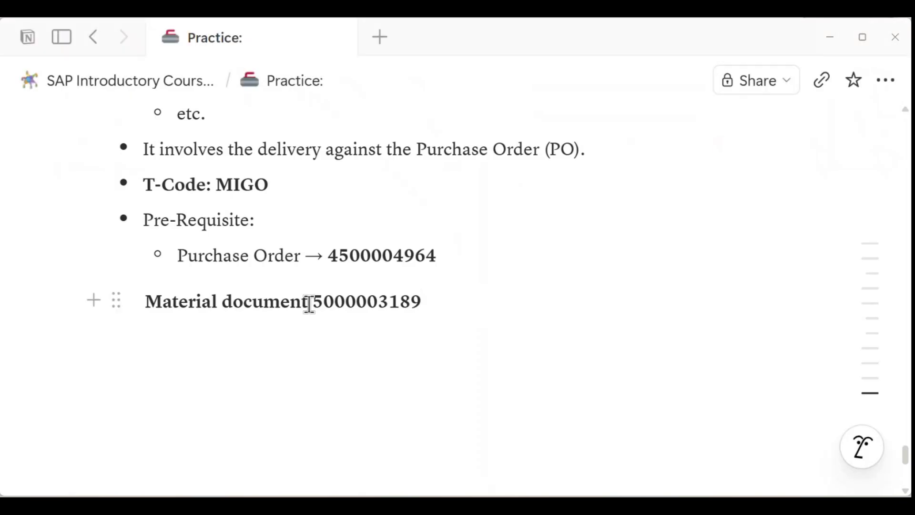
pyautogui.moveTo(308, 302); pyautogui.dragTo(141, 312)
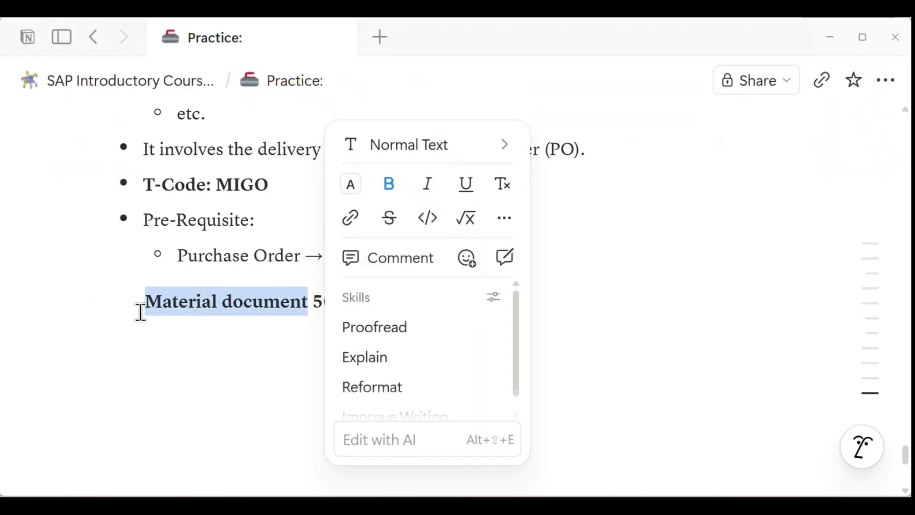
pyautogui.press('Right')
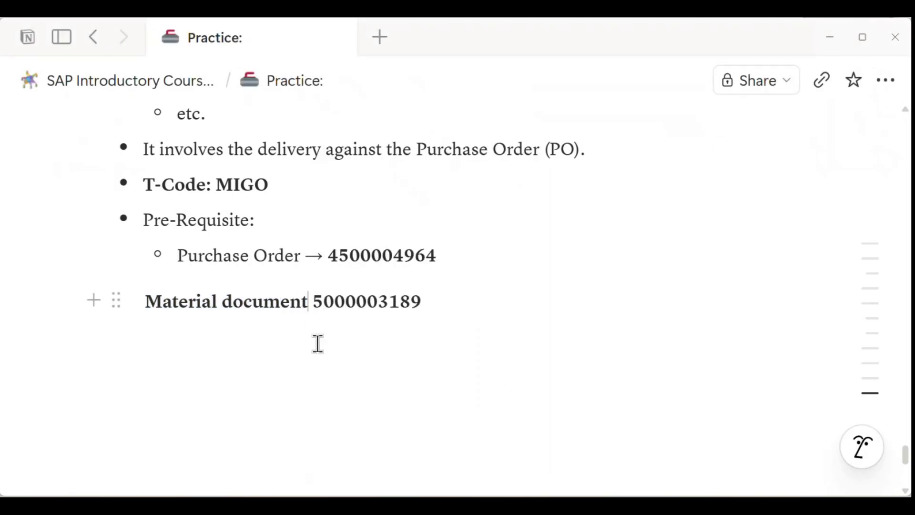
pyautogui.write('(Goods')
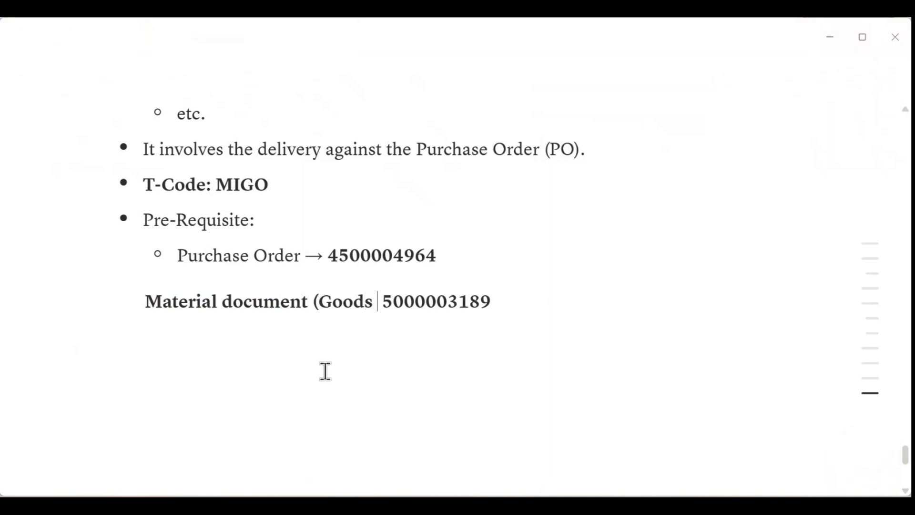
pyautogui.write(' Receipt ')
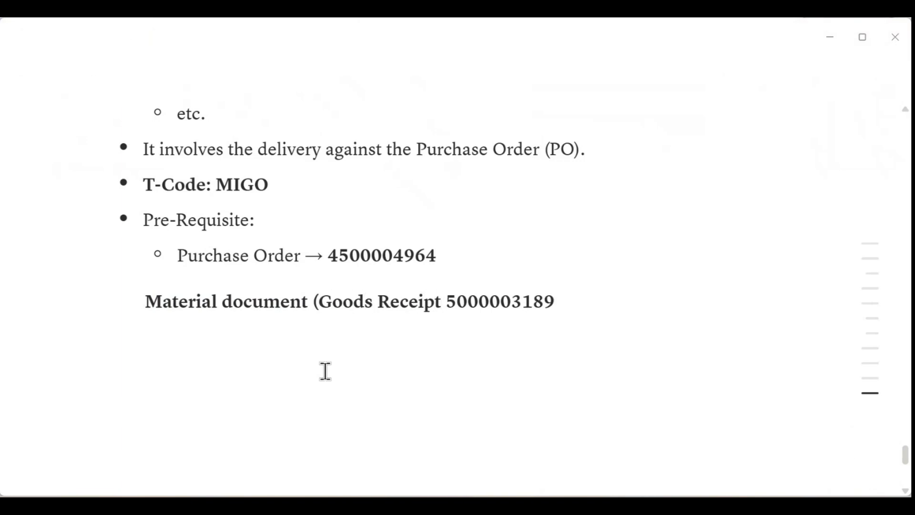
pyautogui.write(')')
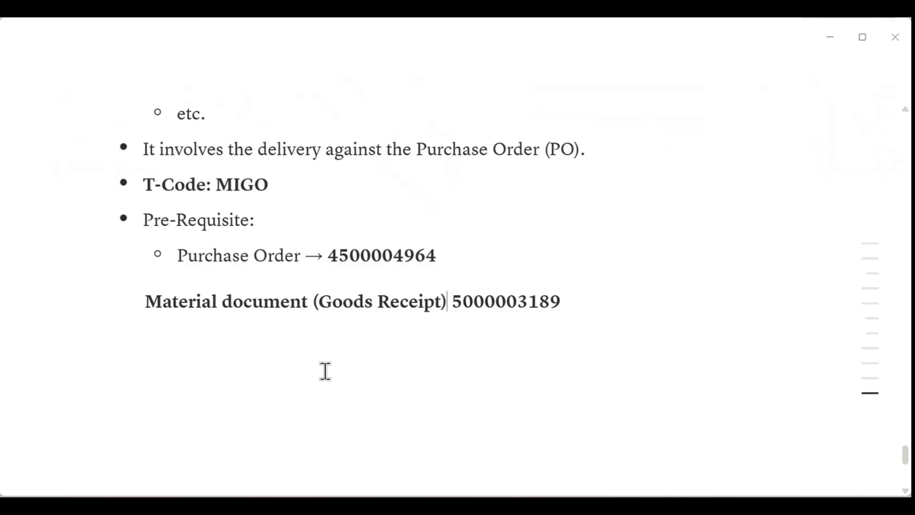
pyautogui.write('->')
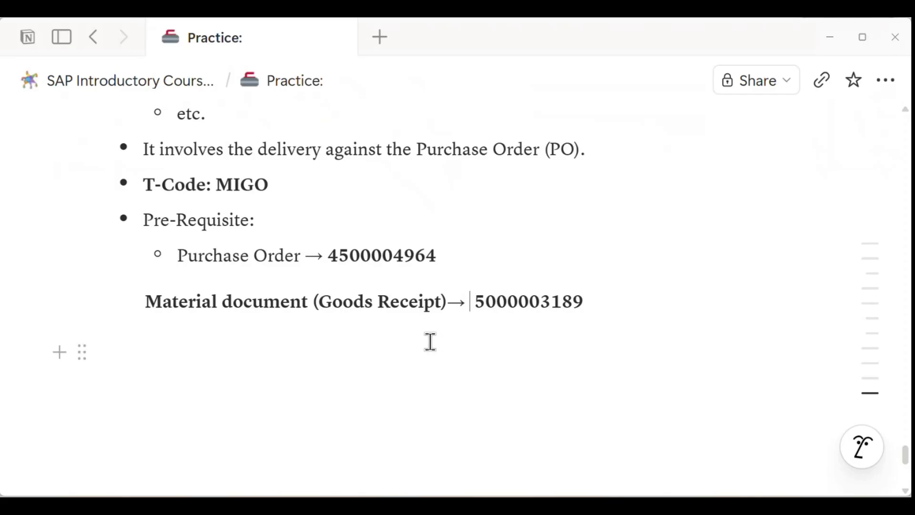
# Switch to the SAP Goods Receipt window and open the Create Purchase Order transaction with the code /nMe21N.
pyautogui.scroll(1, 503, 416)
pyautogui.scroll(3, 503, 416)
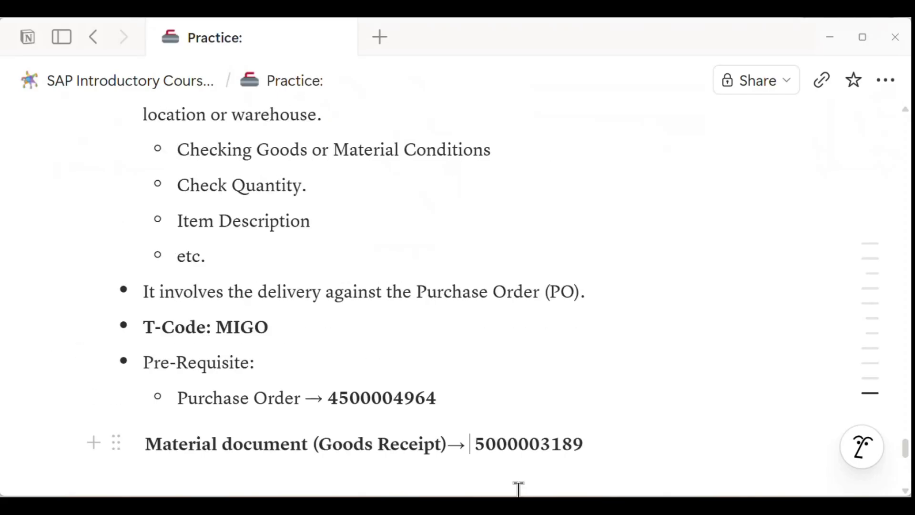
pyautogui.moveTo(475, 506)
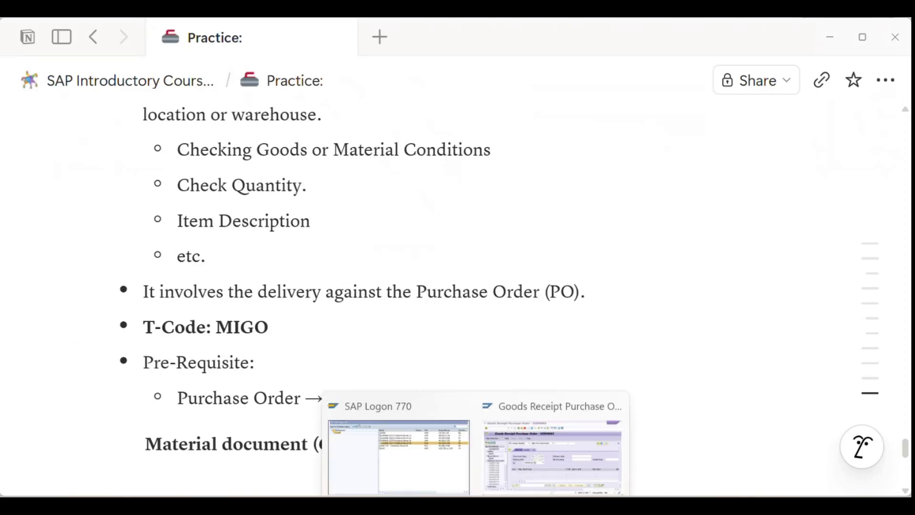
pyautogui.click(500, 431)
pyautogui.click(114, 66)
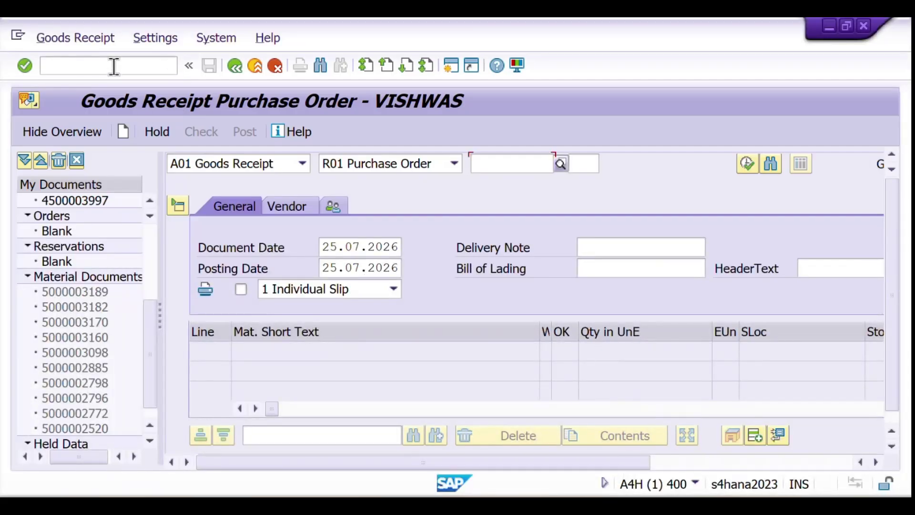
pyautogui.write('/n')
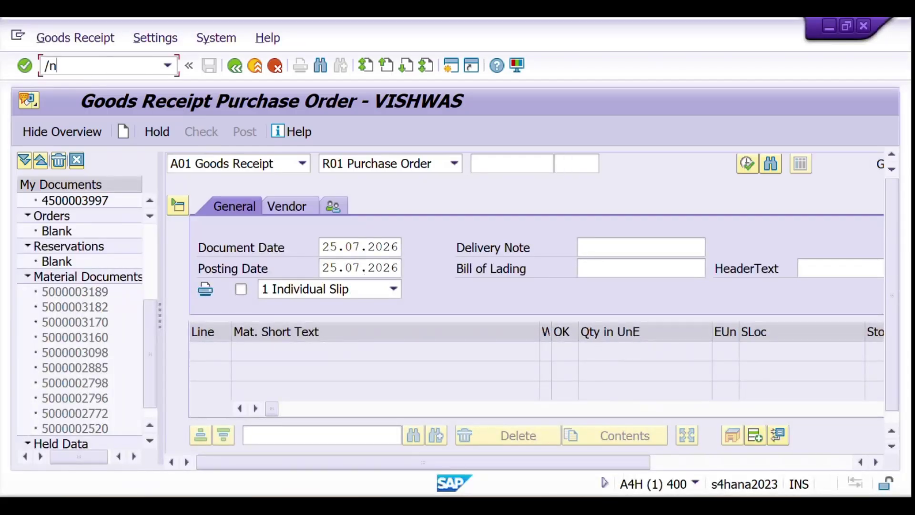
pyautogui.write('Me21N')
pyautogui.press('Return')
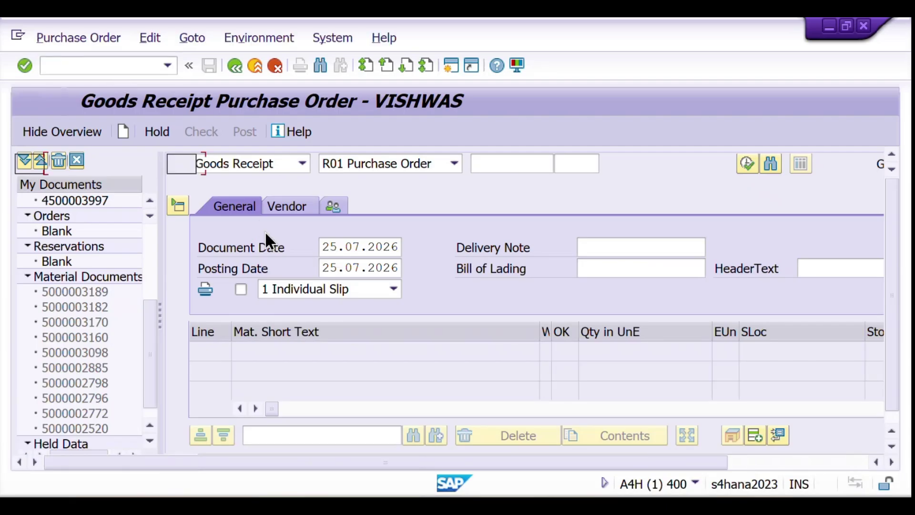
# Copy the purchase order number from the Notion notes and open that purchase order in SAP through the other-document selection.
pyautogui.hotkey('alt', 'Tab')
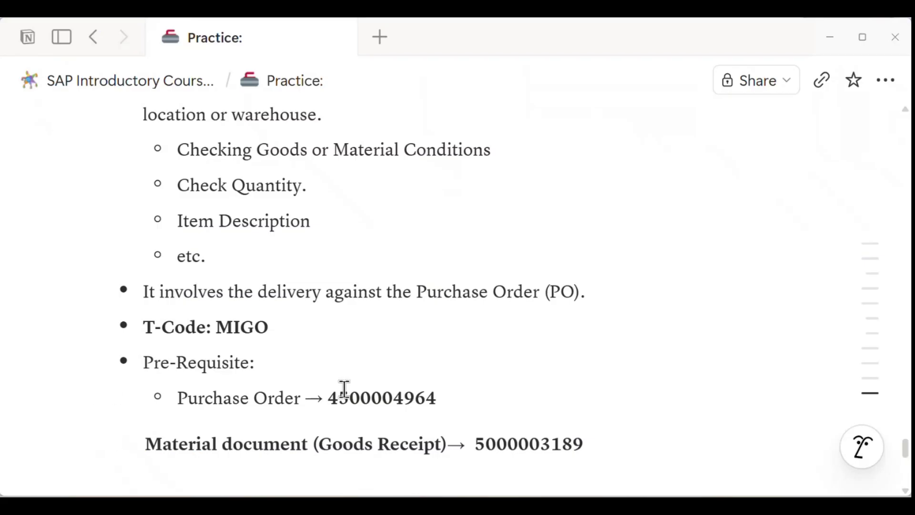
pyautogui.moveTo(329, 398); pyautogui.dragTo(433, 400)
pyautogui.hotkey('ctrl', 'c')
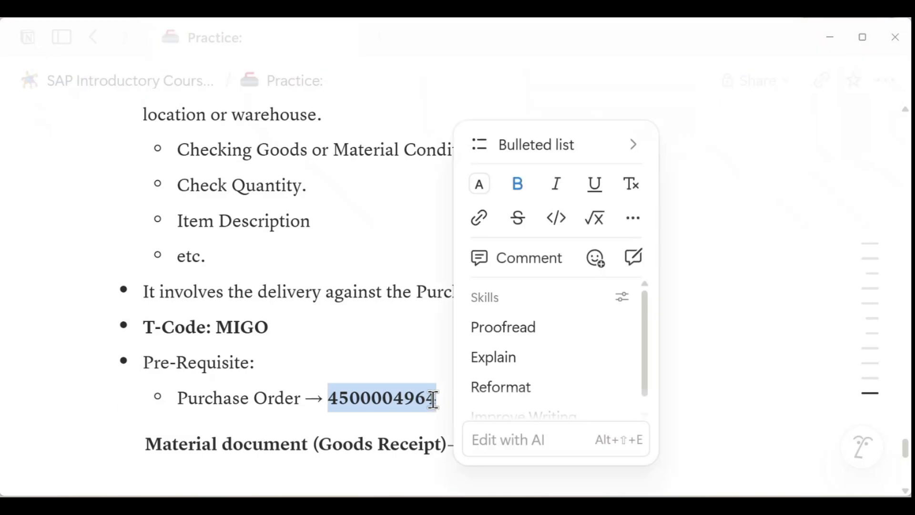
pyautogui.hotkey('alt', 'Tab')
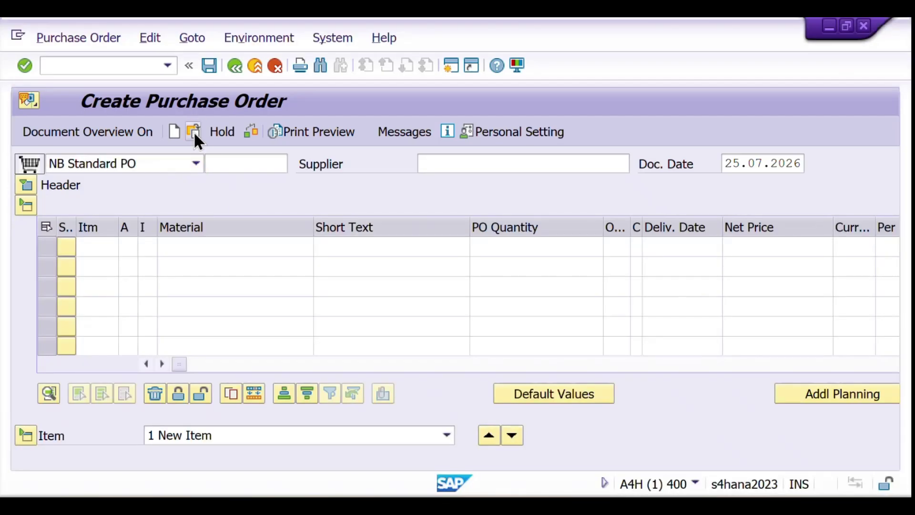
pyautogui.click(193, 130)
pyautogui.hotkey('ctrl', 'v')
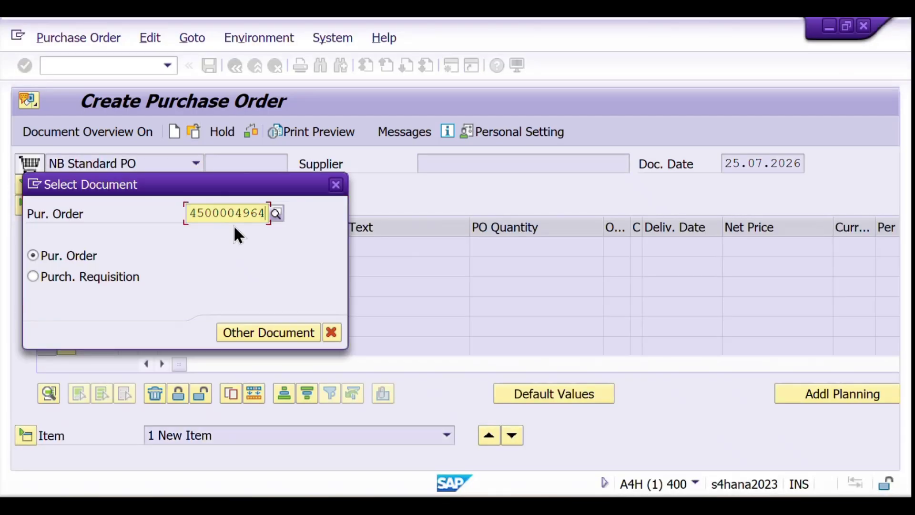
pyautogui.click(279, 328)
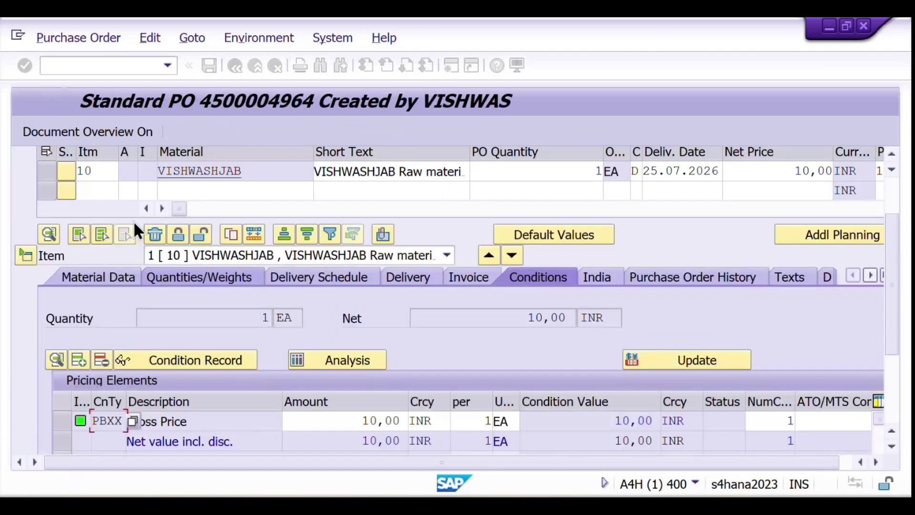
# Expand the purchase order header and examine its delivery and invoicing status.
pyautogui.moveTo(892, 231); pyautogui.dragTo(889, 190)
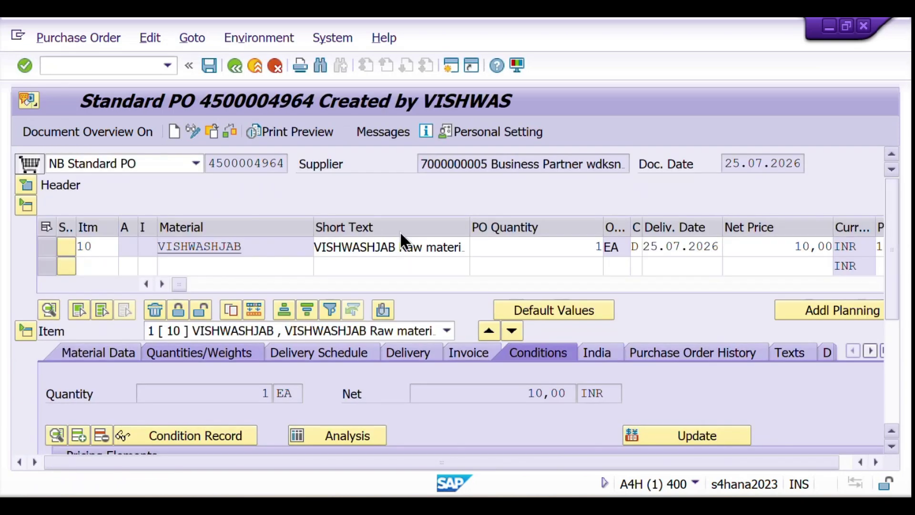
pyautogui.click(30, 184)
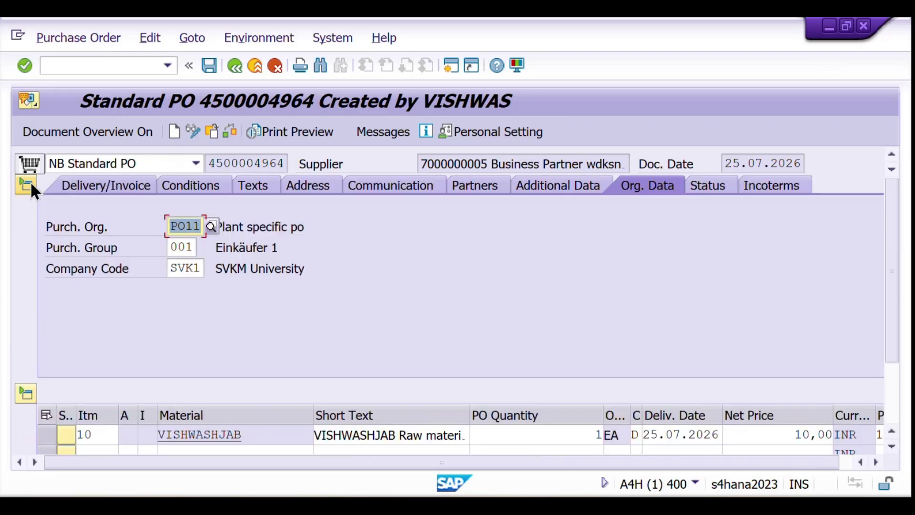
pyautogui.click(713, 187)
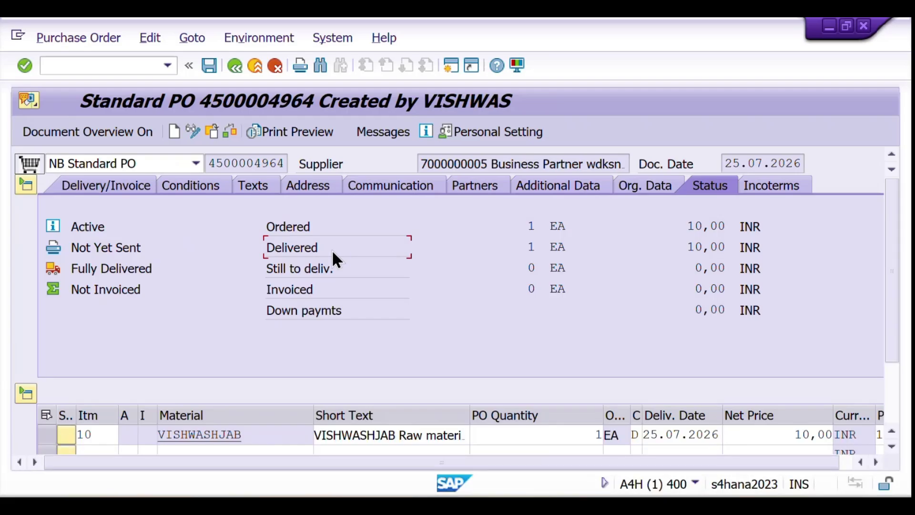
# Expand the item details of the purchase order and examine the Purchase Order History for the goods receipt entry.
pyautogui.scroll(-2, 898, 259)
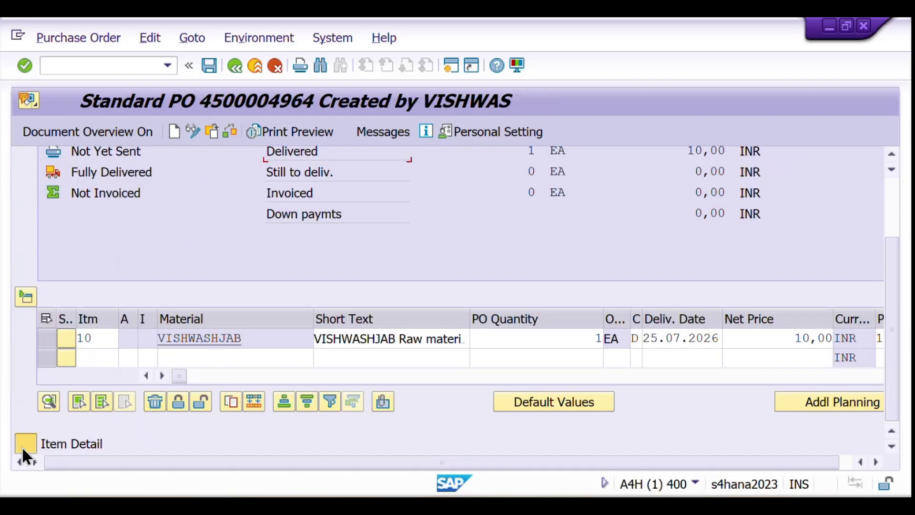
pyautogui.click(22, 447)
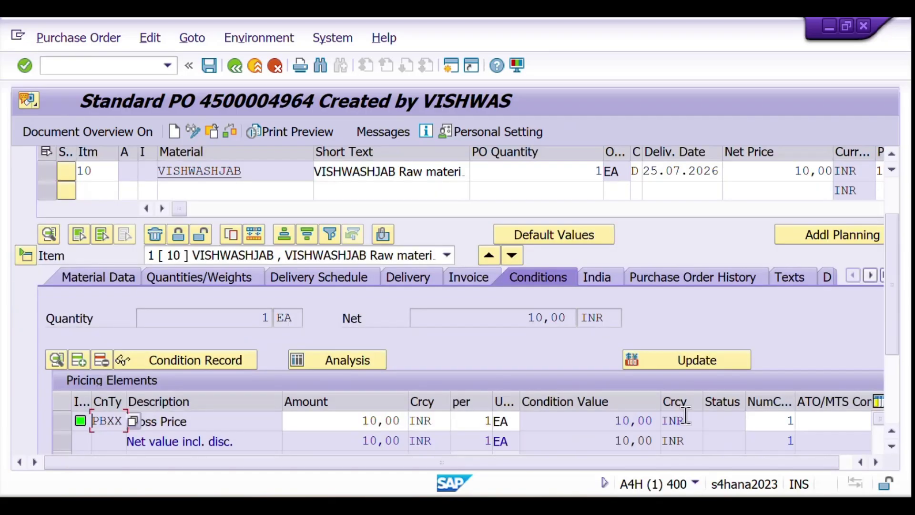
pyautogui.scroll(-3, 898, 305)
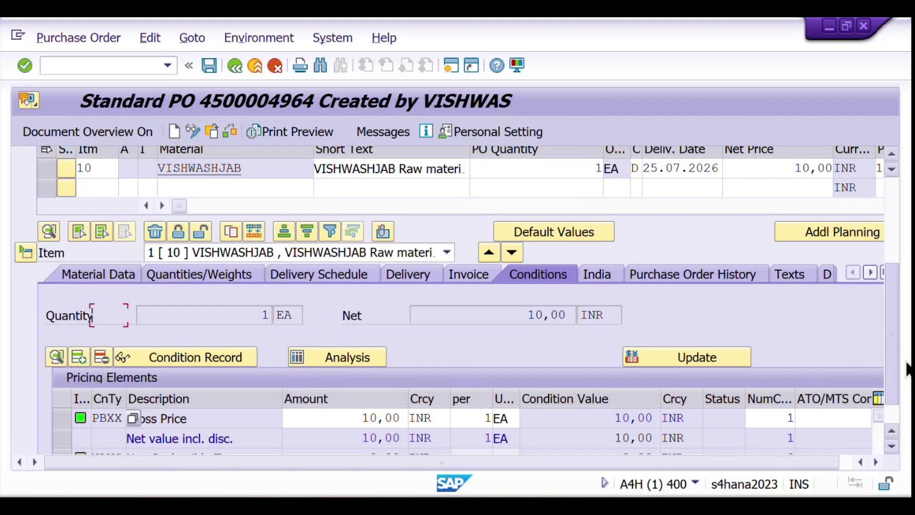
pyautogui.scroll(1, 774, 258)
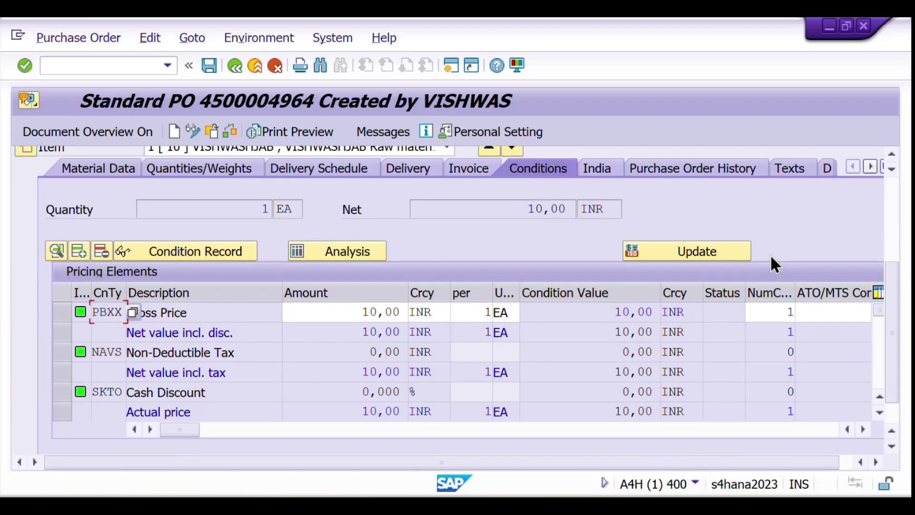
pyautogui.click(691, 176)
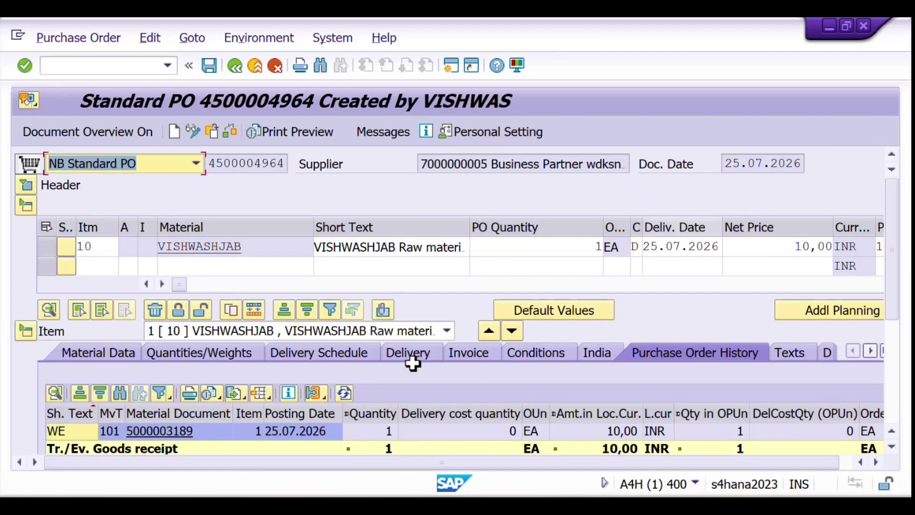
pyautogui.moveTo(895, 252); pyautogui.dragTo(878, 314)
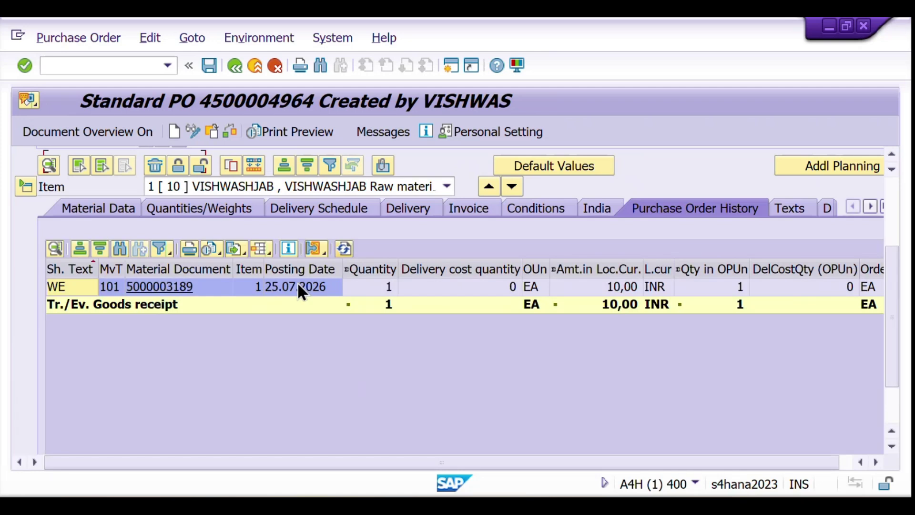
# Enter the transaction code /nMMBE without running it, and copy the material code from purchase order item 10.
pyautogui.click(76, 61)
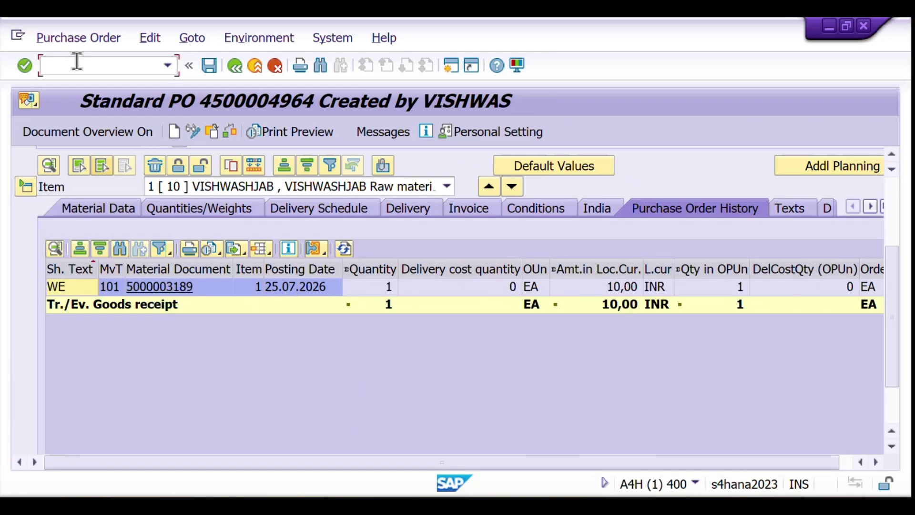
pyautogui.write('/nMMb')
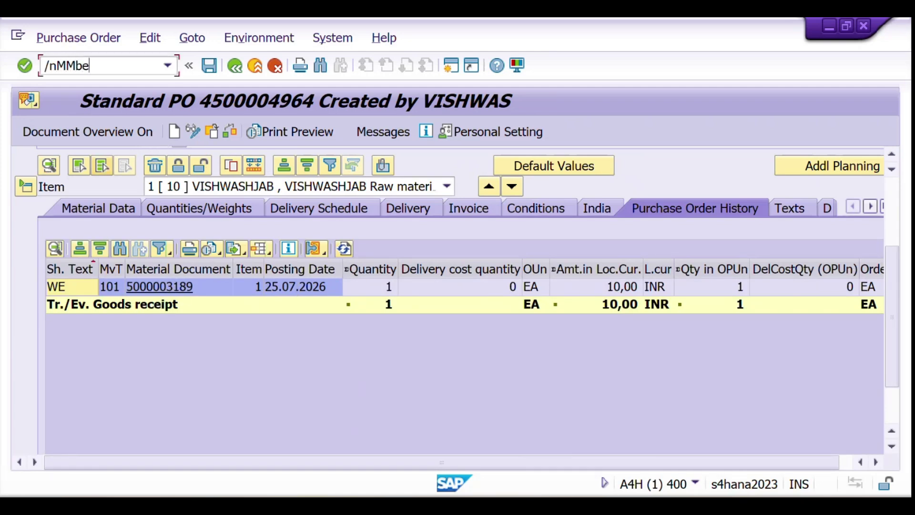
pyautogui.write('e')
pyautogui.press('BackSpace')
pyautogui.press('BackSpace')
pyautogui.write('BE')
pyautogui.moveTo(57, 65); pyautogui.dragTo(107, 65)
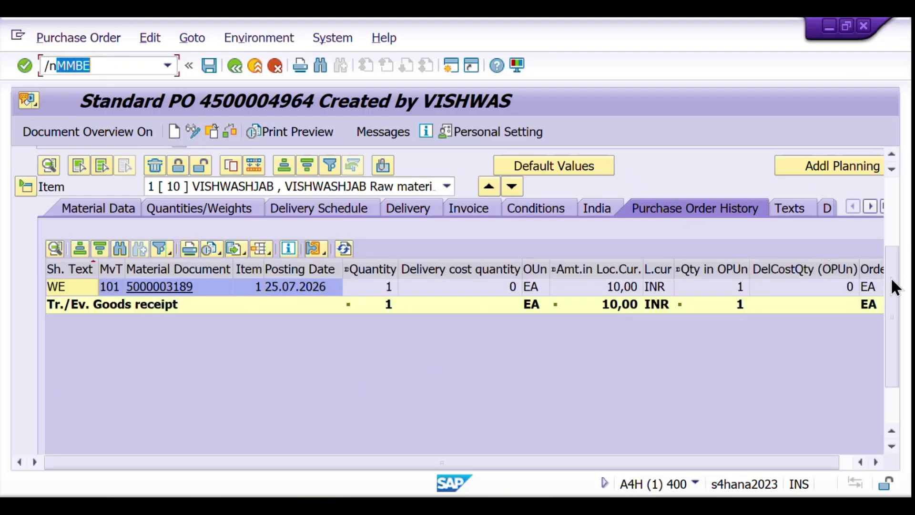
pyautogui.moveTo(893, 284); pyautogui.dragTo(894, 208)
pyautogui.moveTo(244, 246); pyautogui.dragTo(163, 246)
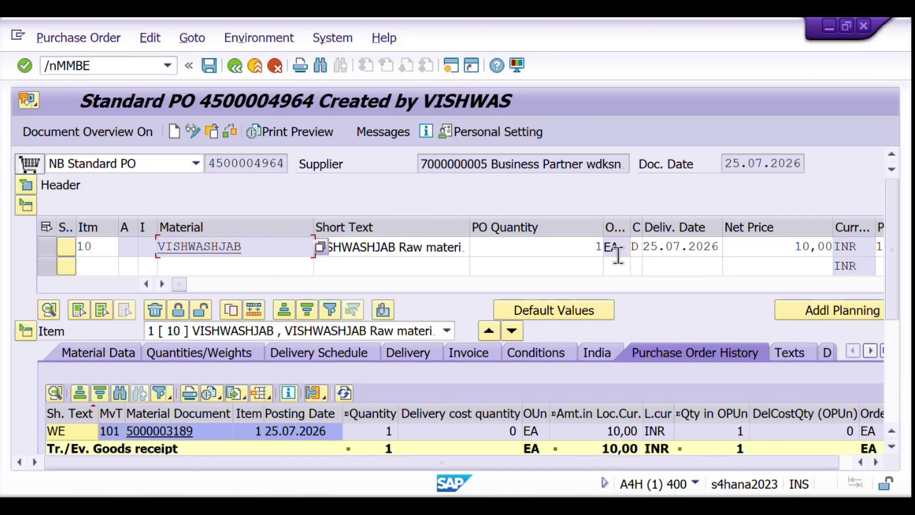
pyautogui.click(599, 246)
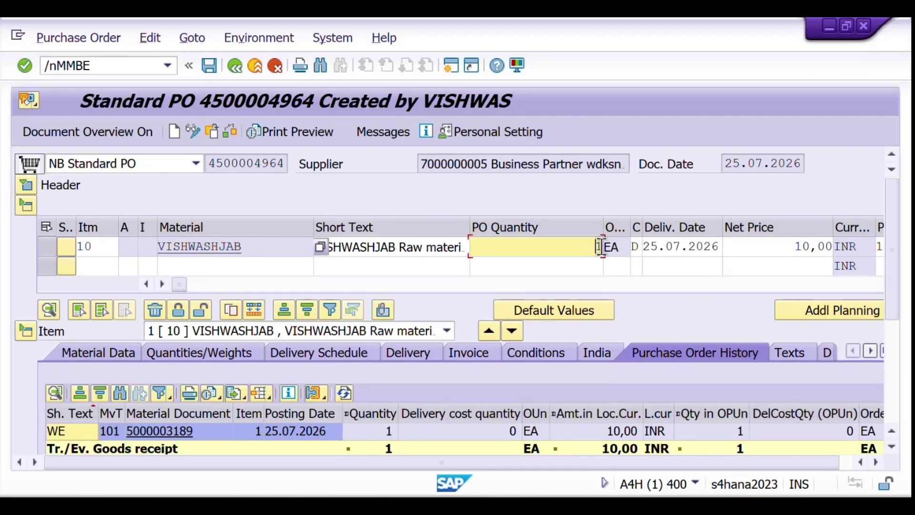
# Run the MMBE transaction and display the stock overview for material VISHWASHJAB.
pyautogui.click(113, 67)
pyautogui.click(106, 65)
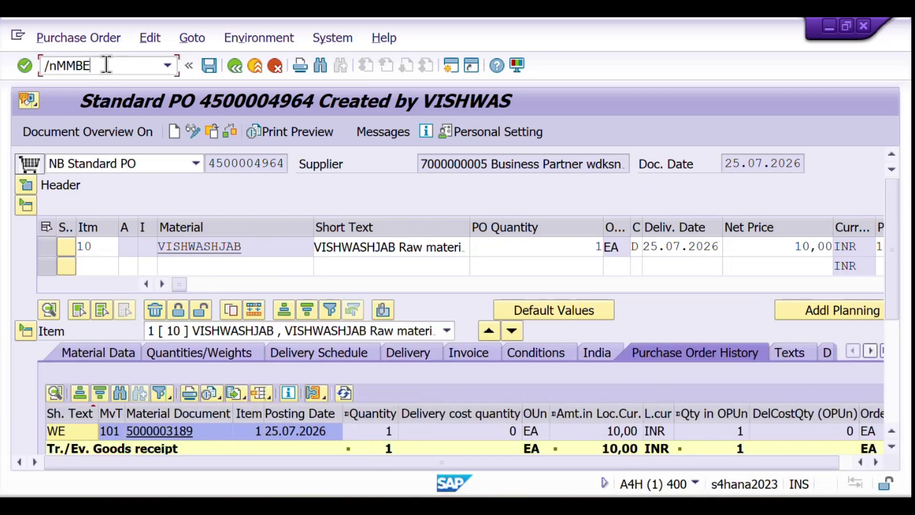
pyautogui.press('Return')
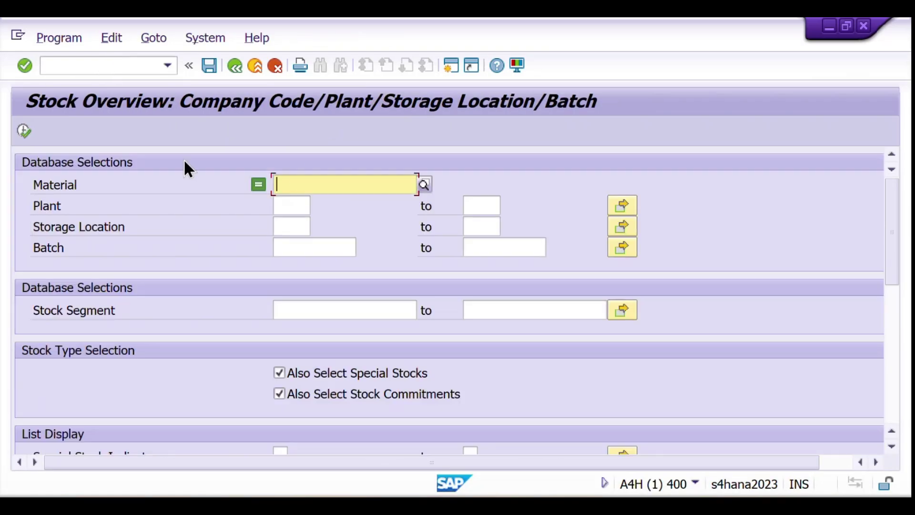
pyautogui.write('VISHWASHJAB')
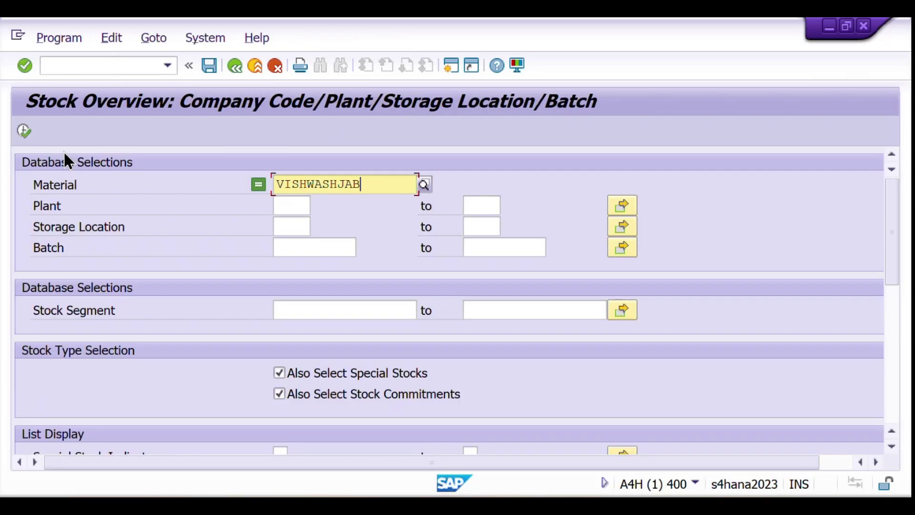
pyautogui.click(23, 132)
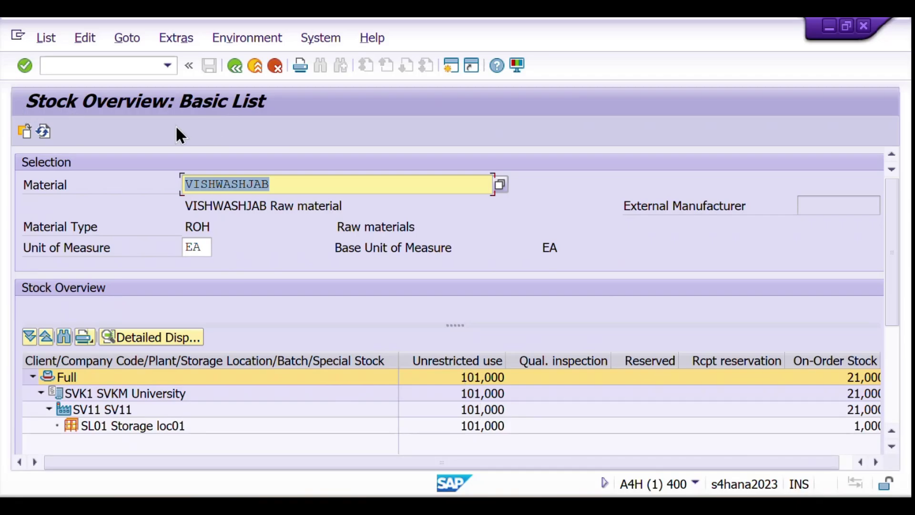
# Switch to the Notion notes and review the Goods Receipt (GR) section, comparing its document lines with the SAP stock overview.
pyautogui.hotkey('alt', 'Tab')
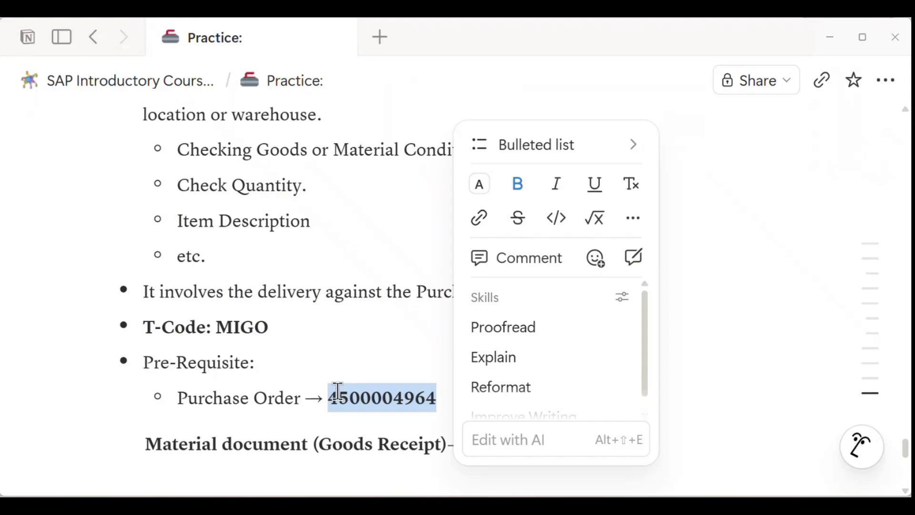
pyautogui.moveTo(328, 397)
pyautogui.mouseDown()
pyautogui.moveTo(443, 406)
pyautogui.moveTo(327, 395)
pyautogui.mouseUp()
pyautogui.click(418, 397)
pyautogui.click(301, 336)
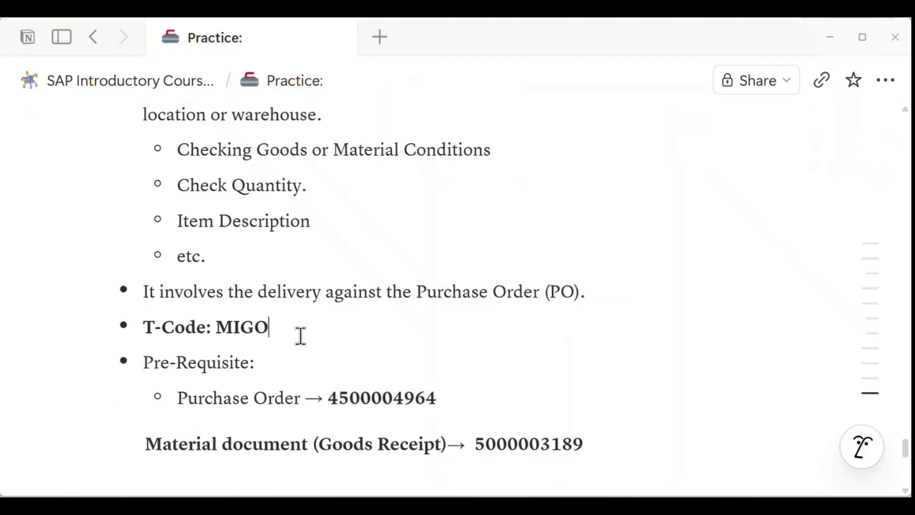
pyautogui.scroll(-3, 328, 341)
pyautogui.hotkey('alt', 'Tab')
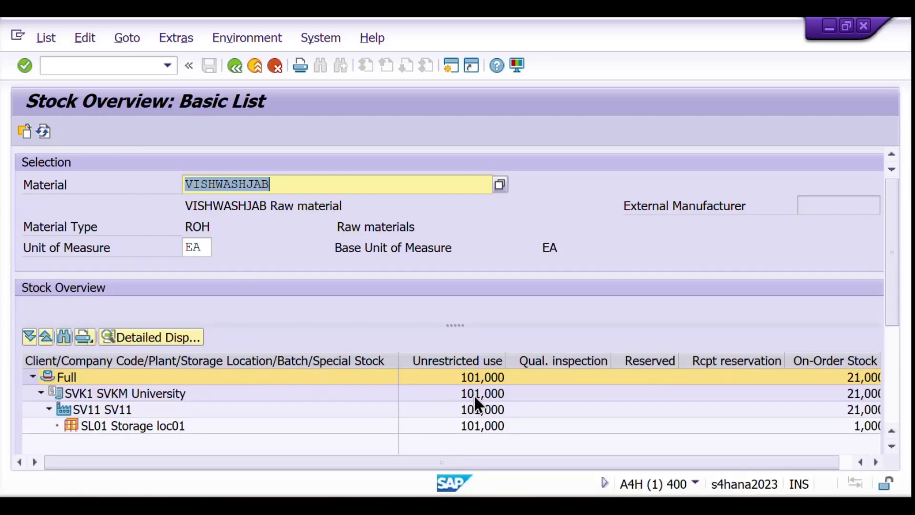
pyautogui.hotkey('alt', 'Tab')
pyautogui.scroll(5, 370, 356)
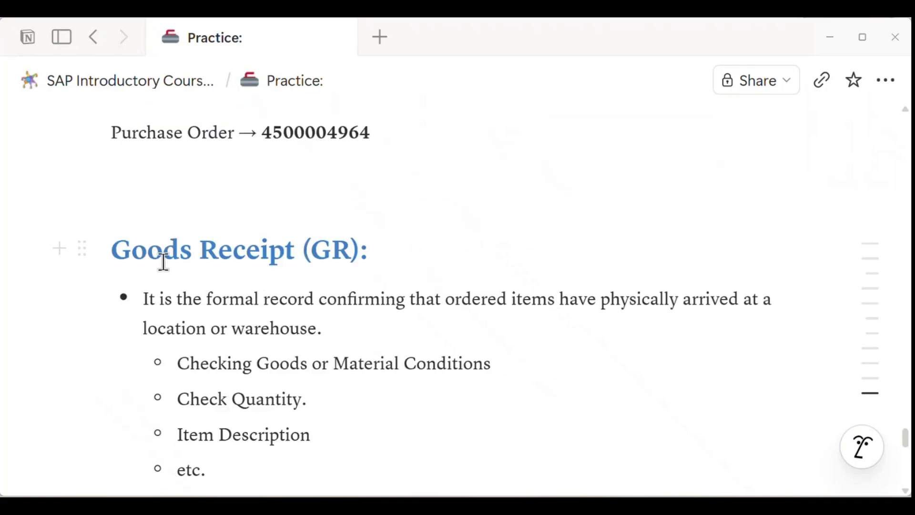
pyautogui.moveTo(113, 248); pyautogui.dragTo(374, 256)
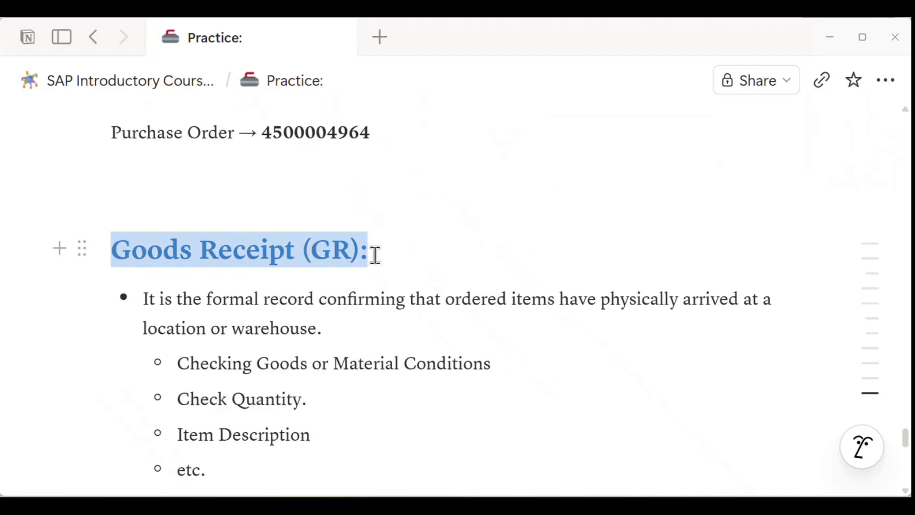
pyautogui.click(225, 249)
pyautogui.moveTo(124, 251); pyautogui.dragTo(369, 255)
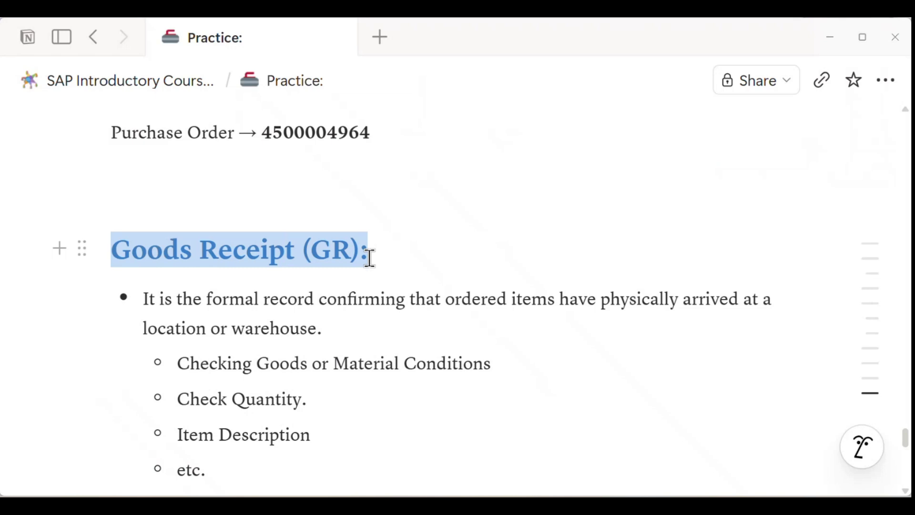
pyautogui.click(312, 260)
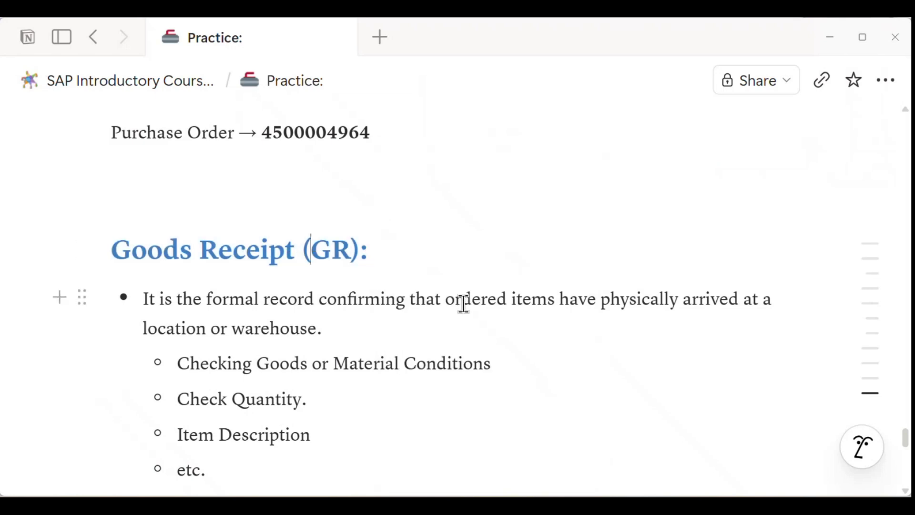
pyautogui.moveTo(445, 298); pyautogui.dragTo(551, 305)
pyautogui.keyDown('shift'); pyautogui.click(550, 305); pyautogui.keyUp('shift')
pyautogui.click(550, 305)
pyautogui.scroll(-2, 295, 341)
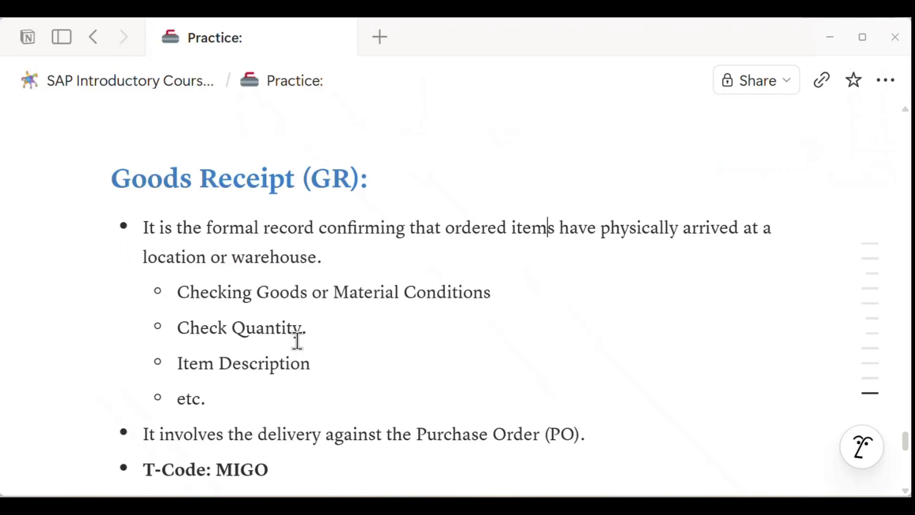